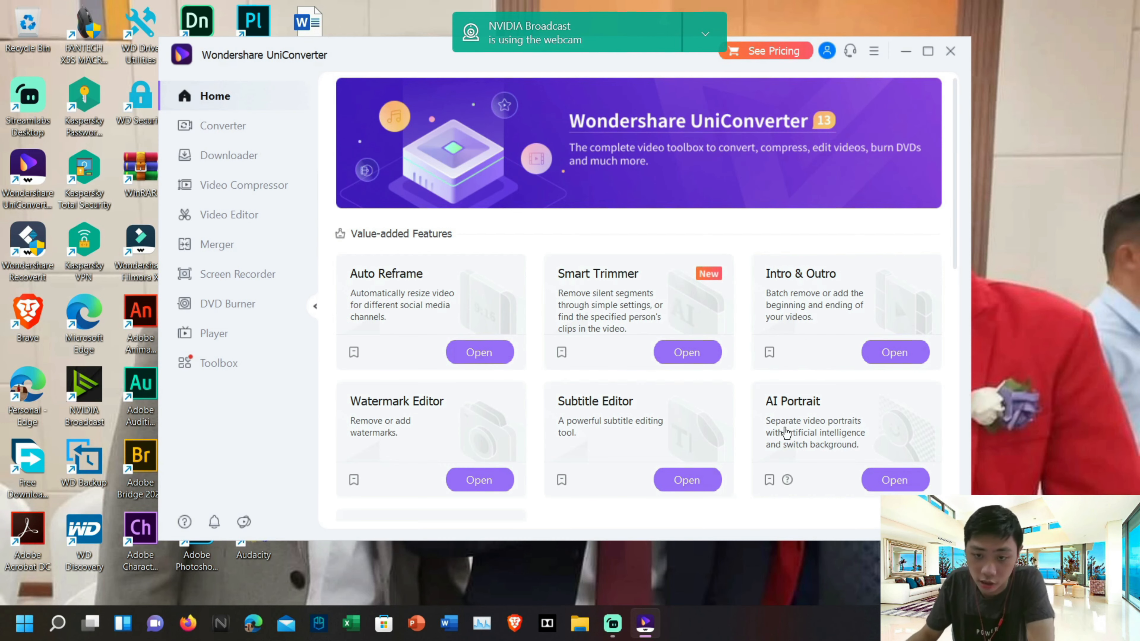
Take a brief look at the AI Portrait tool and close it again
click(792, 466)
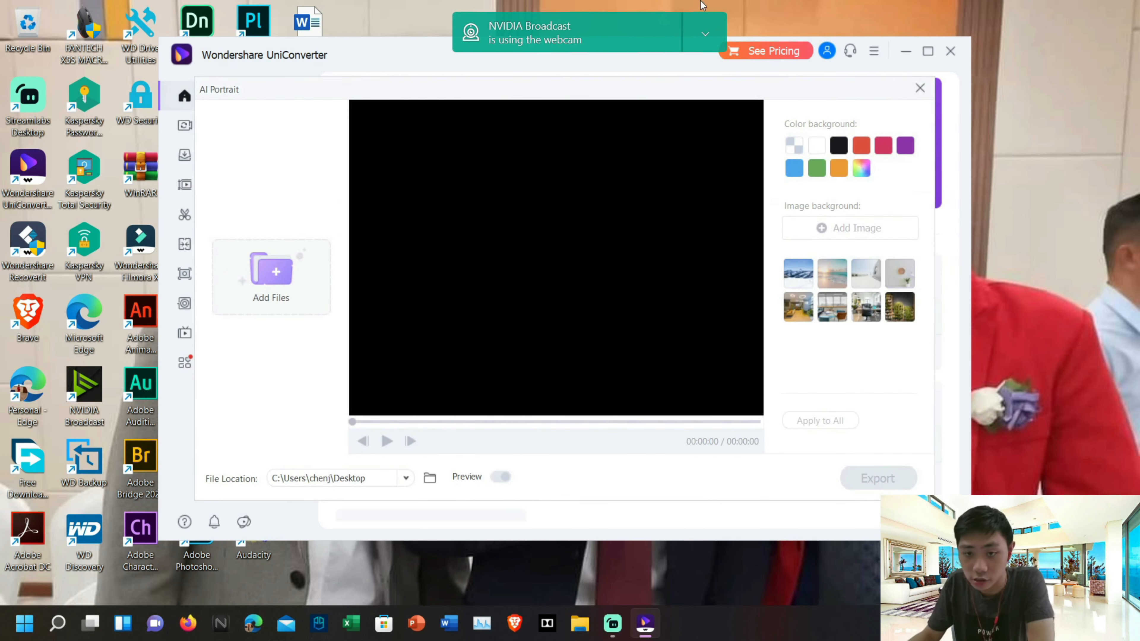
click(920, 88)
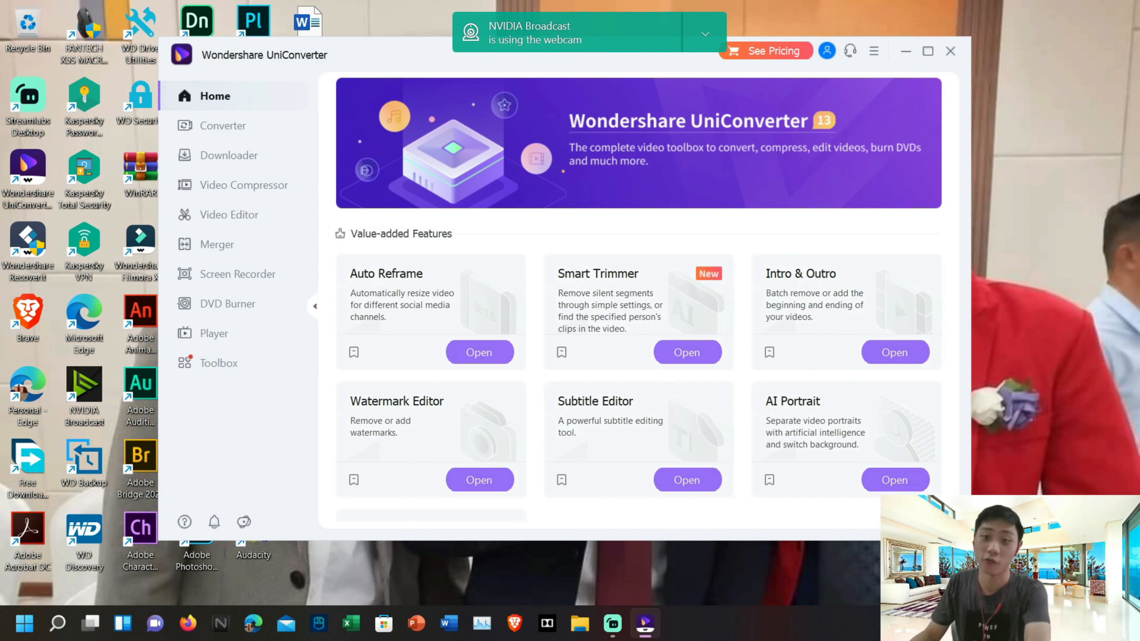
Open the UniConverter 13 pricing page and review the individual plans and the Team & Business option
click(765, 48)
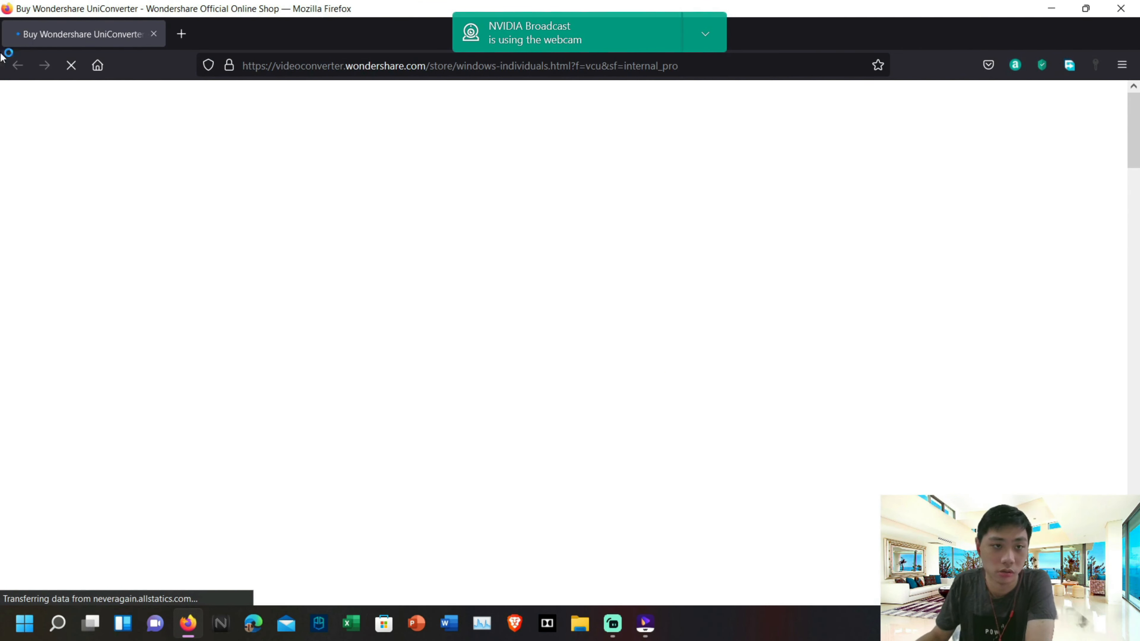
scroll(382, 382, down, 4)
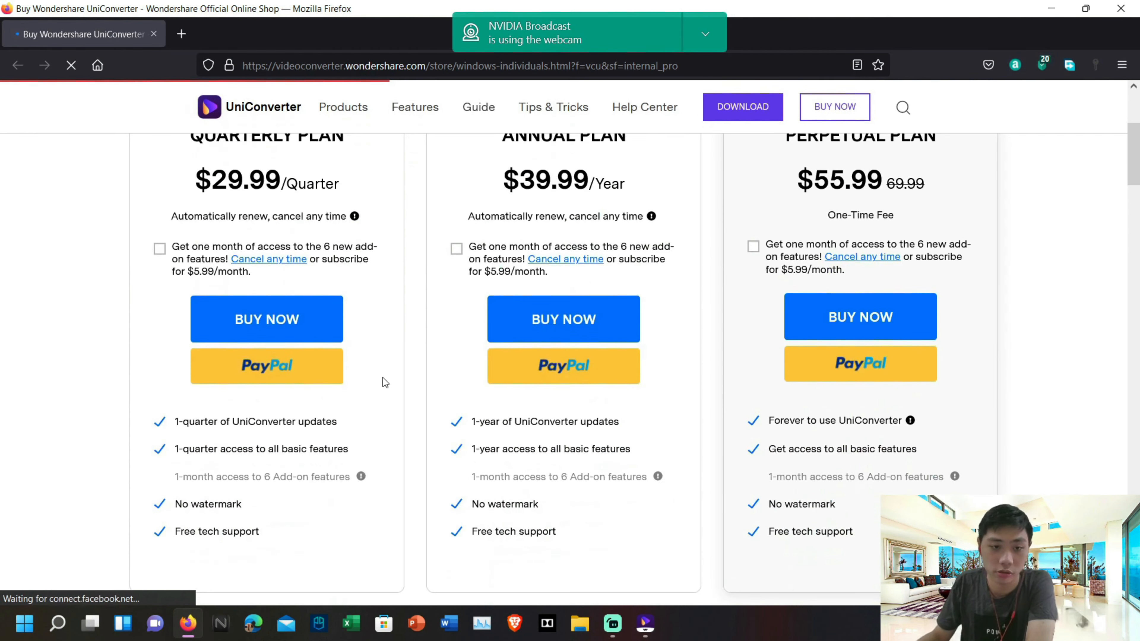
scroll(652, 519, up, 1)
scroll(558, 530, up, 5)
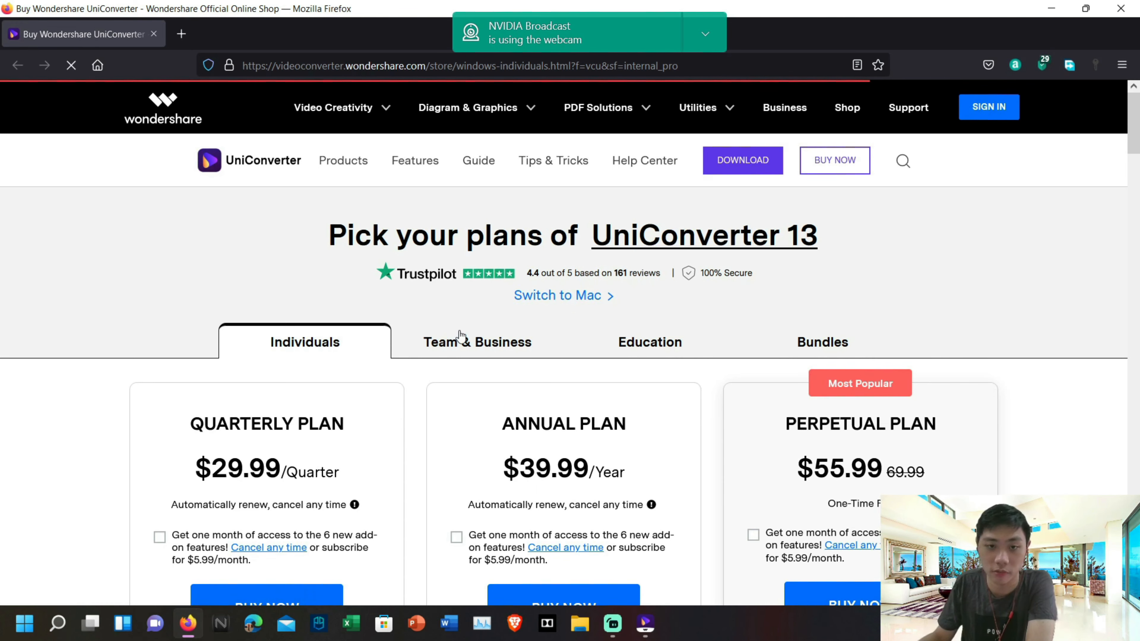
click(461, 336)
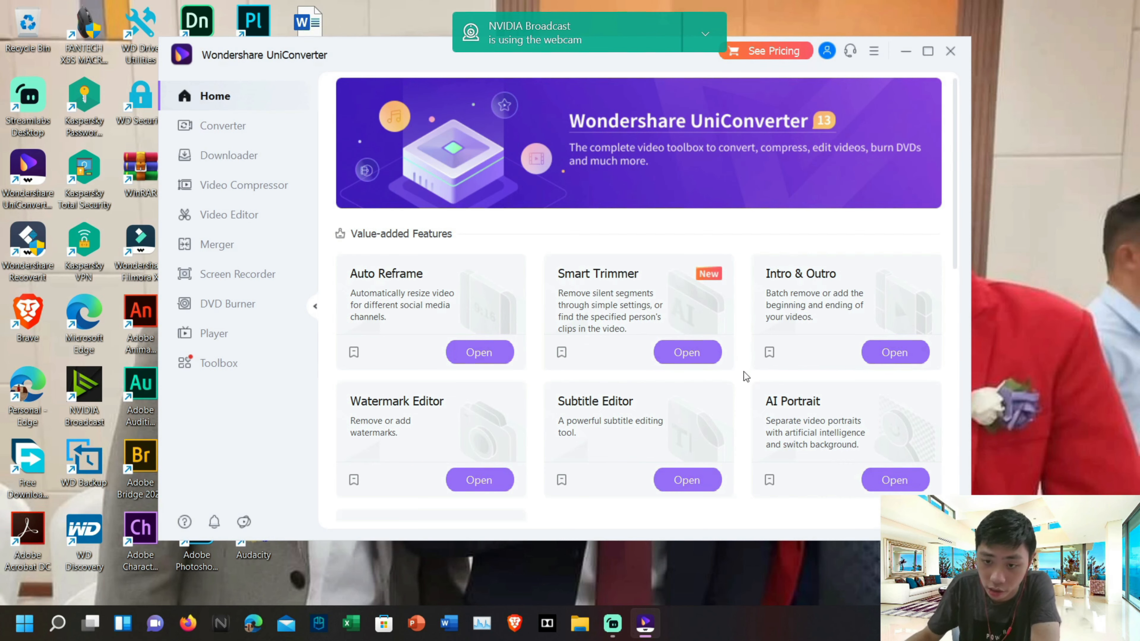
Open the AI Portrait tool, start choosing another output folder, and expand This PC in the folder browser
click(891, 480)
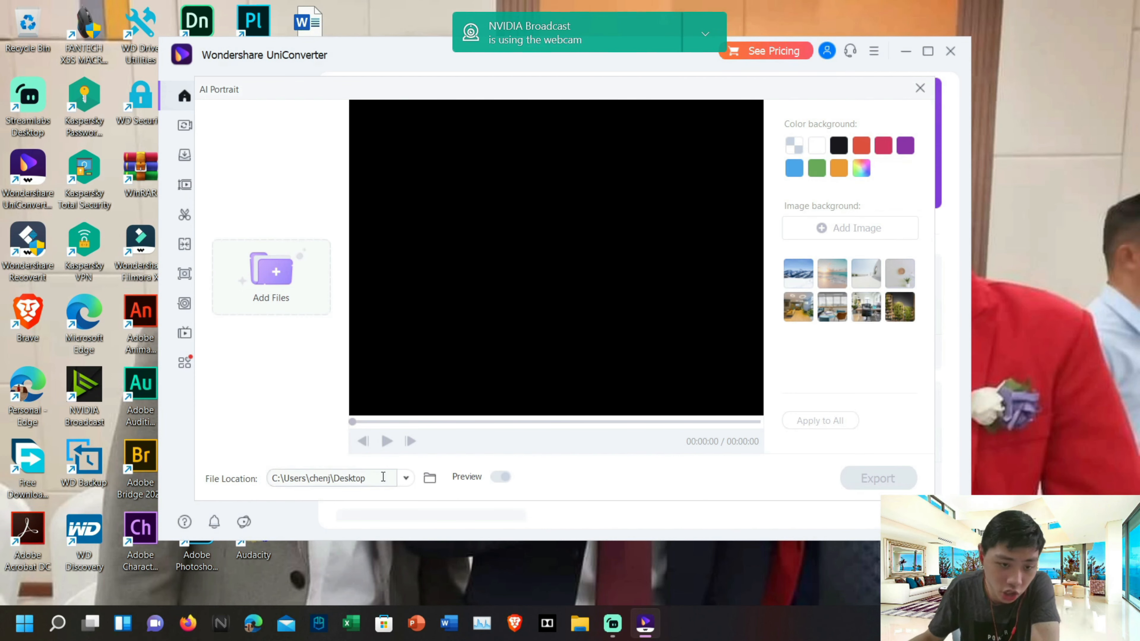
click(407, 479)
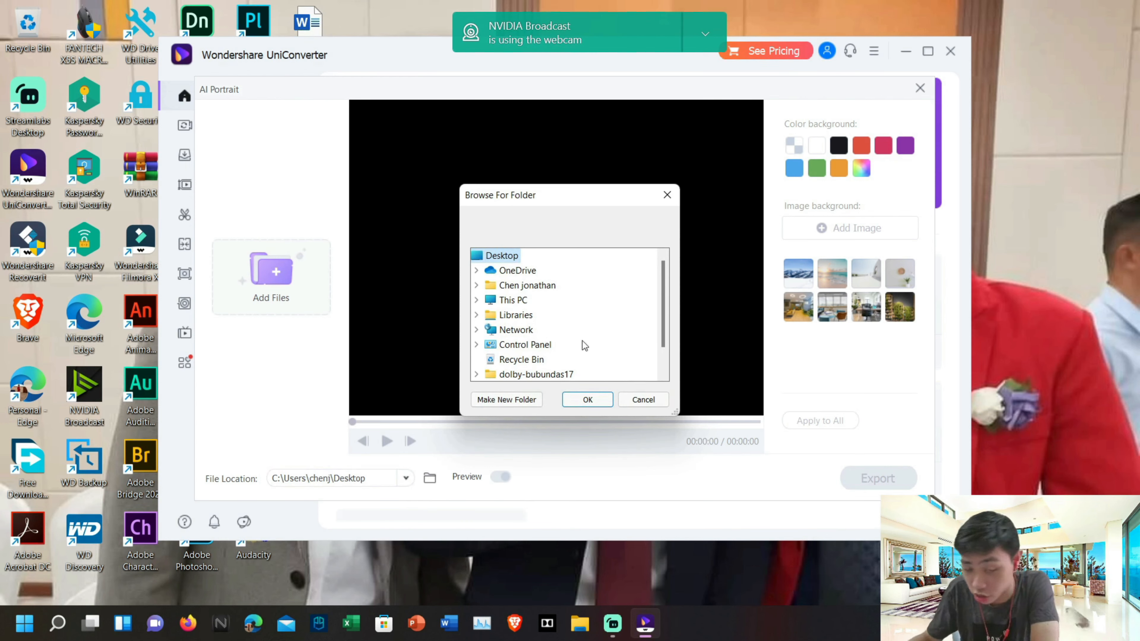
scroll(597, 296, down, 1)
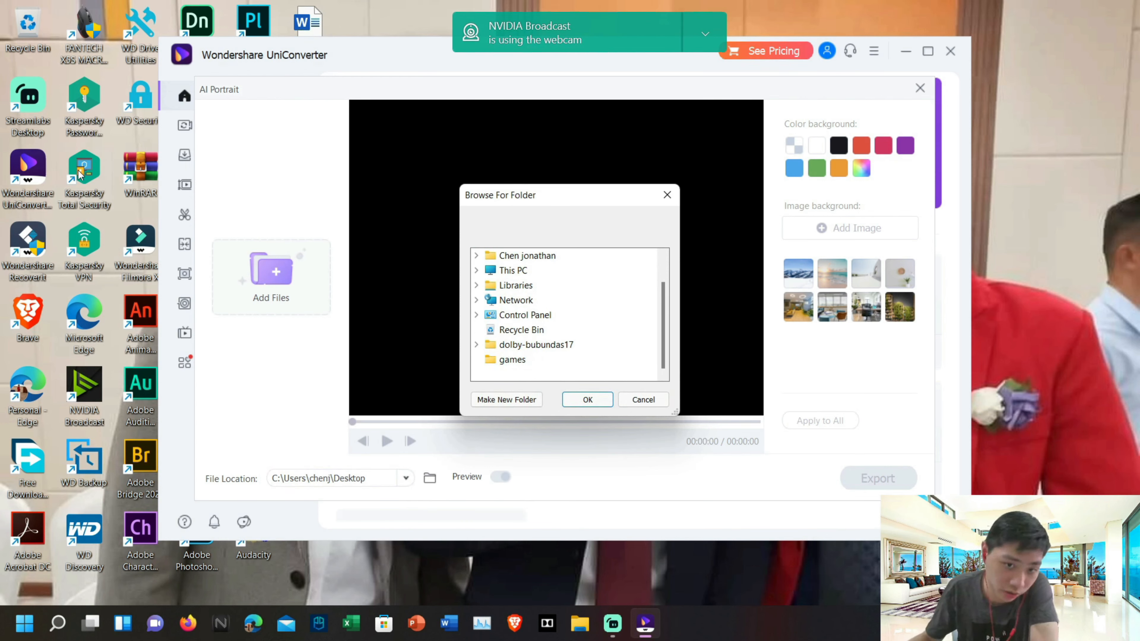
scroll(563, 314, up, 1)
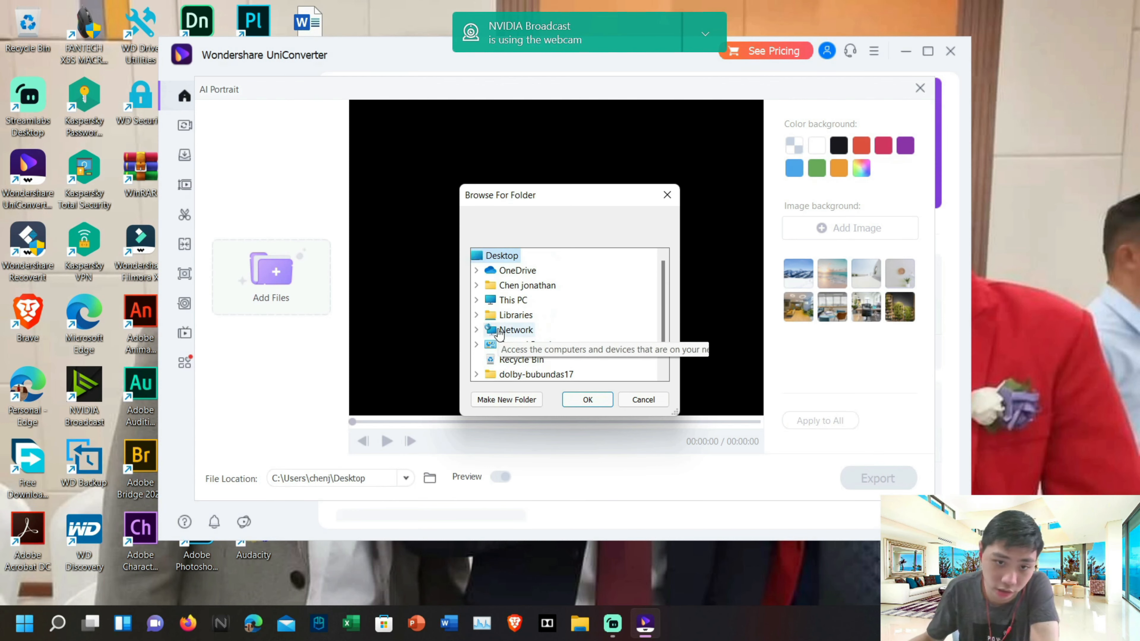
scroll(515, 278, down, 1)
double_click(515, 272)
scroll(588, 355, down, 1)
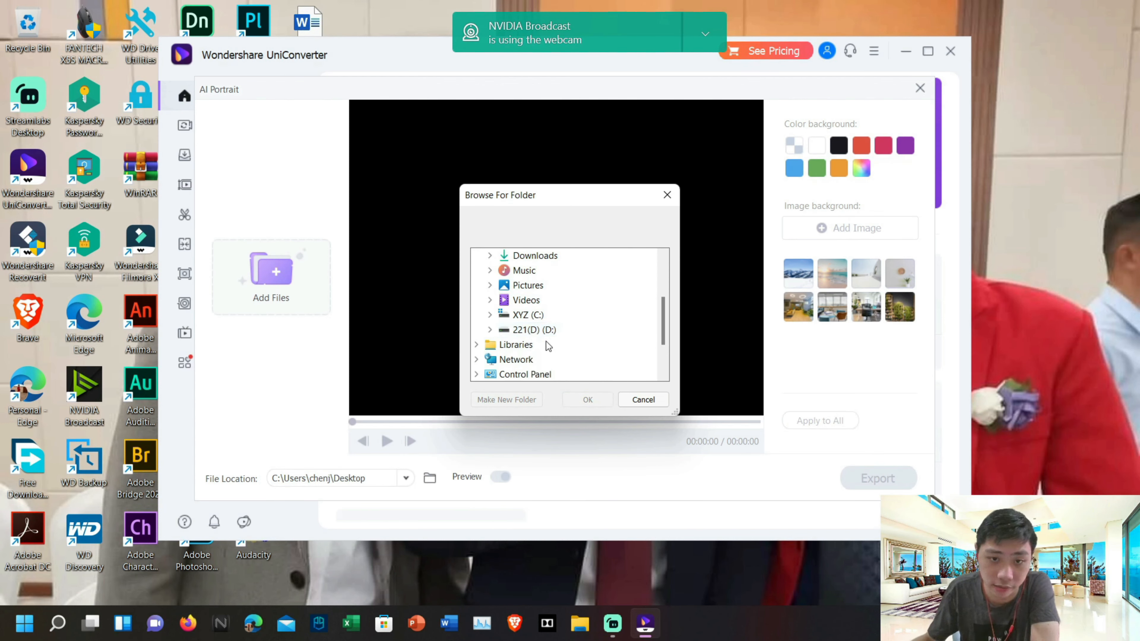
Look through the folders on drive D for a possible output location
double_click(550, 330)
scroll(547, 327, down, 1)
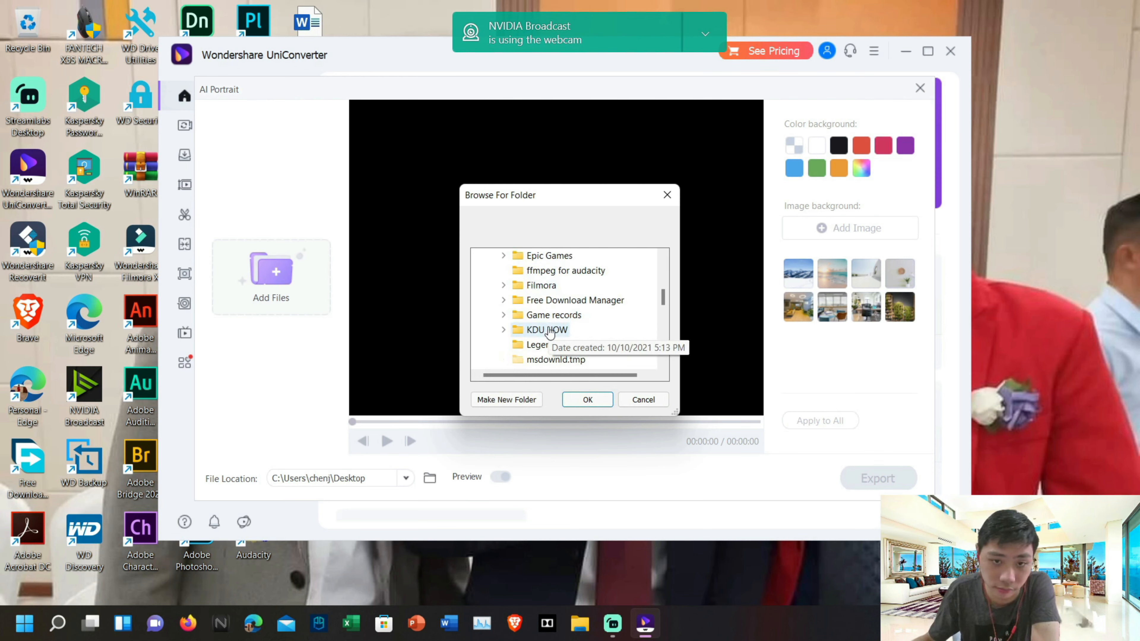
scroll(578, 342, up, 4)
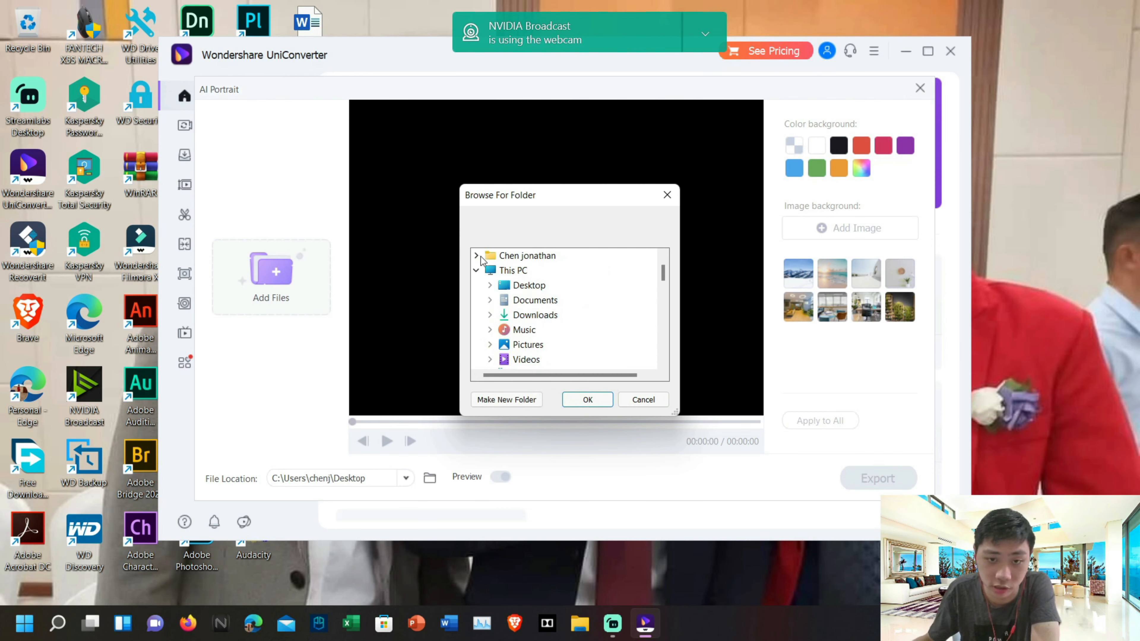
Create a new folder inside This PC > Desktop and set it as the output location
scroll(588, 309, up, 1)
click(508, 300)
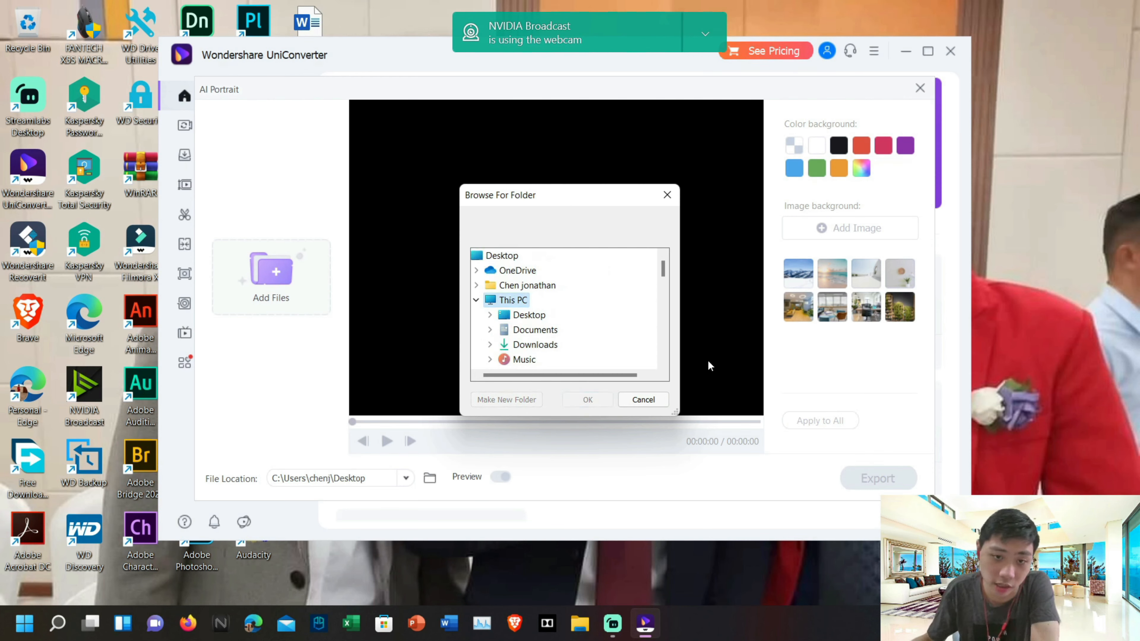
double_click(542, 318)
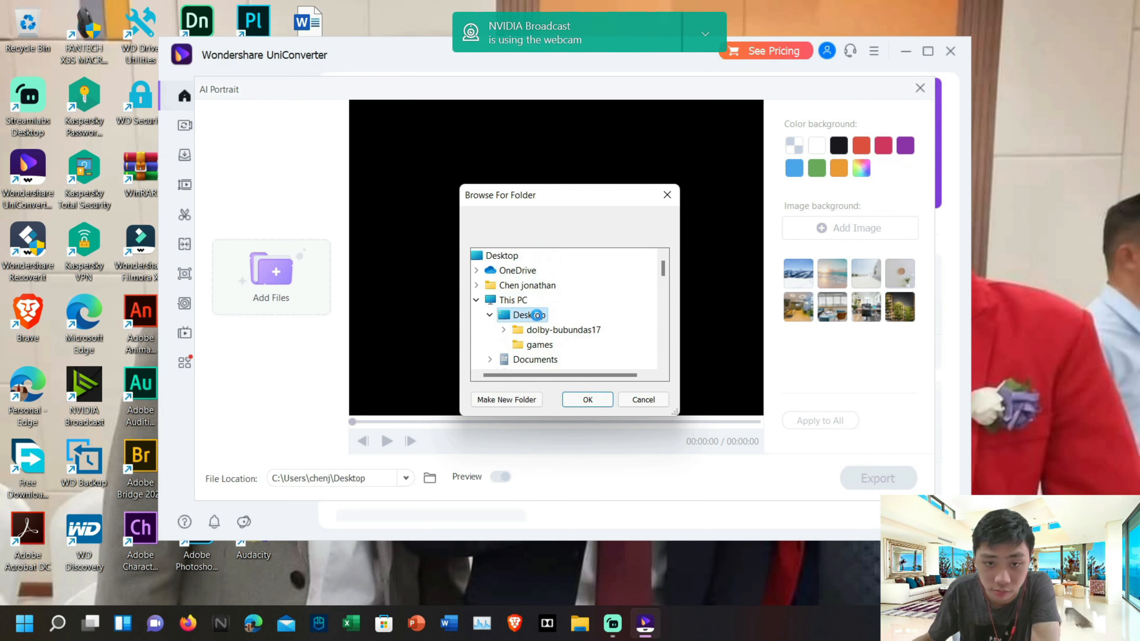
right_click(537, 315)
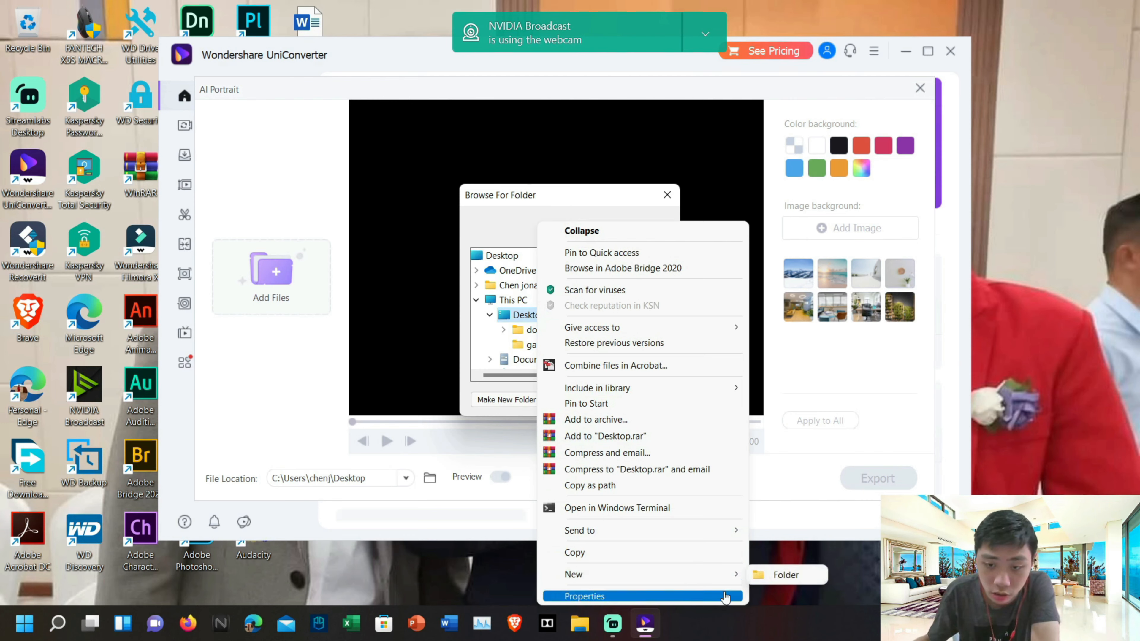
click(755, 575)
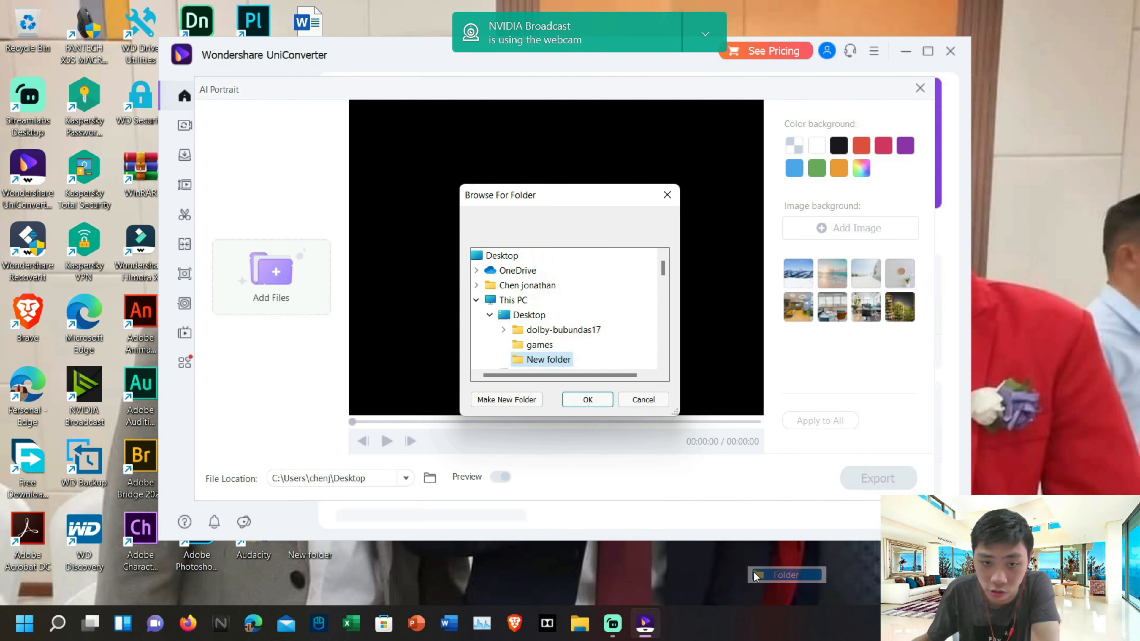
right_click(568, 360)
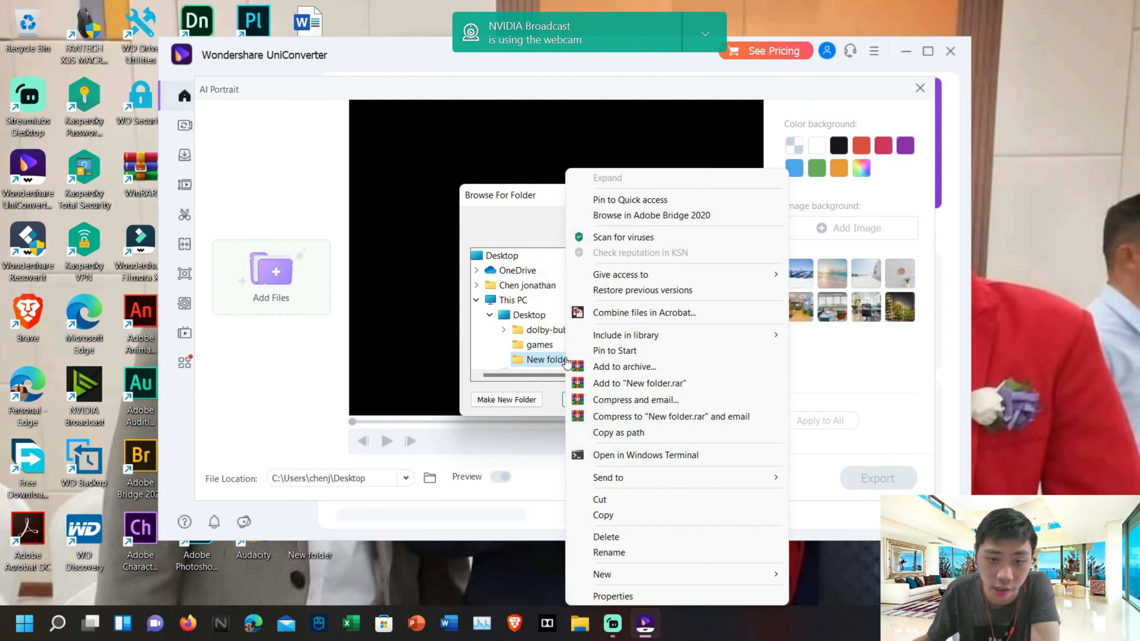
click(501, 366)
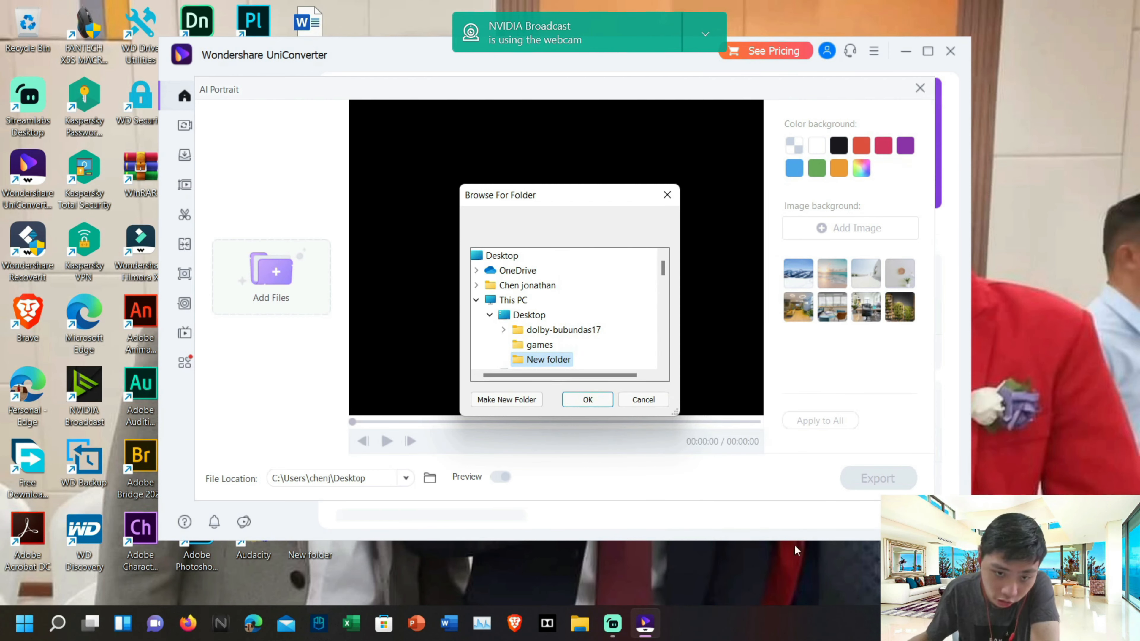
click(587, 400)
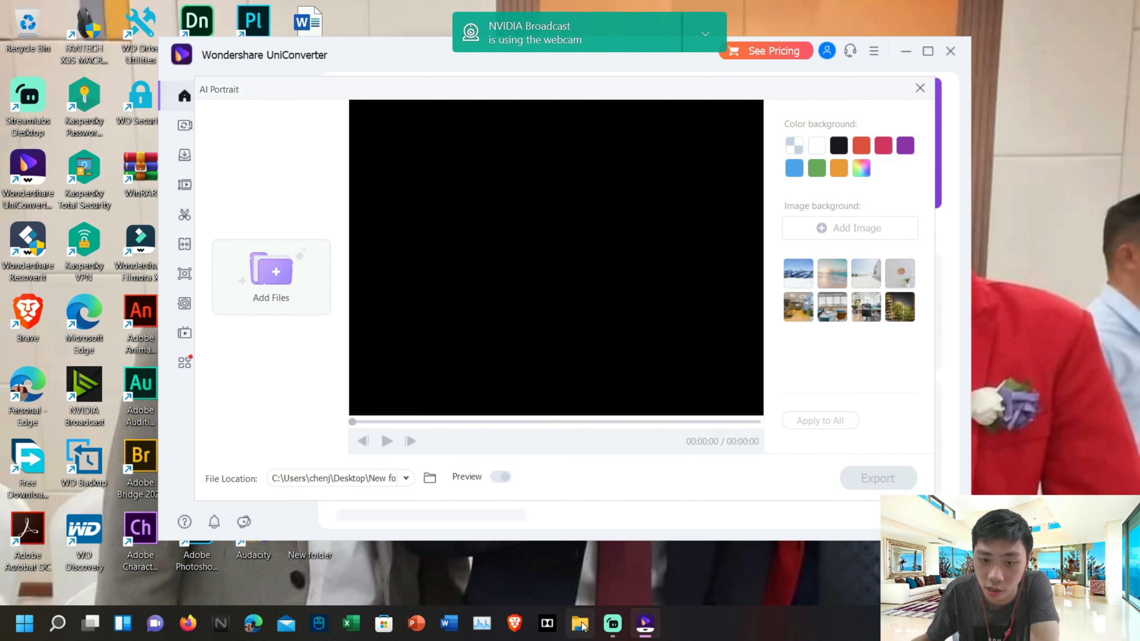
In File Explorer on drive D, open the group member's folder in KDU UOW\KDU UOW\MPU society and development\Group assignment
scroll(240, 417, down, 4)
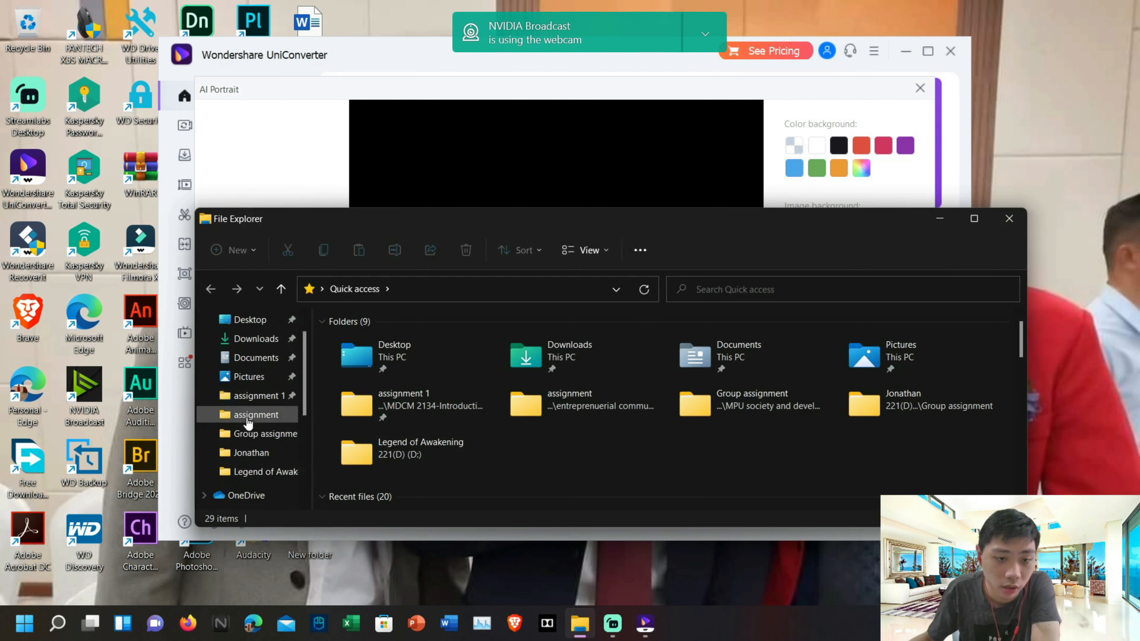
click(264, 481)
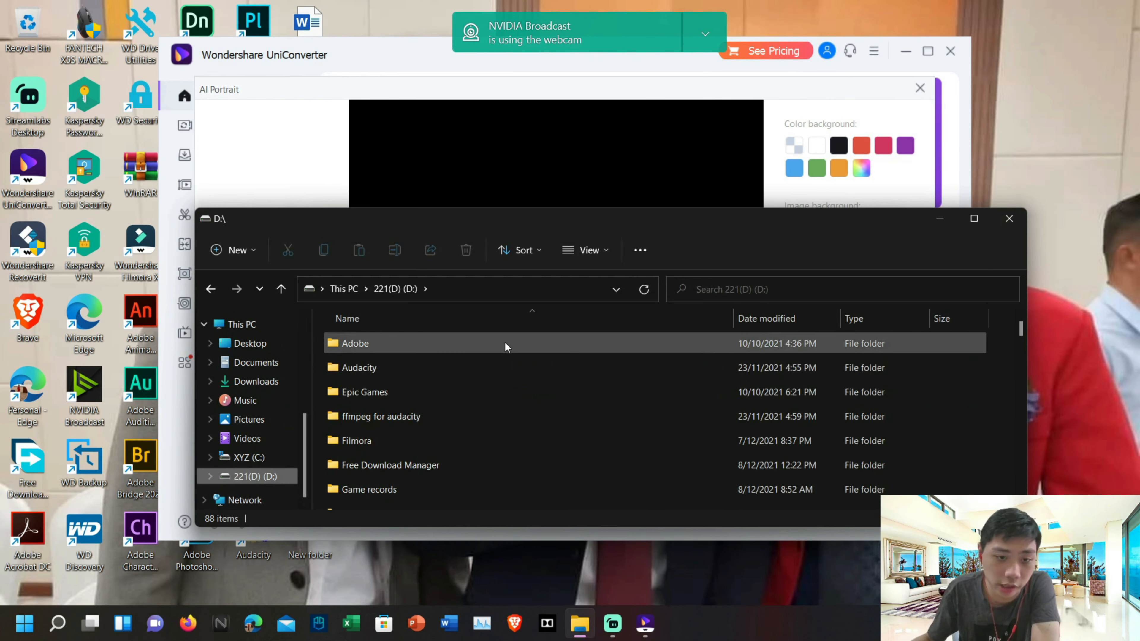
scroll(506, 342, down, 20)
scroll(519, 345, up, 5)
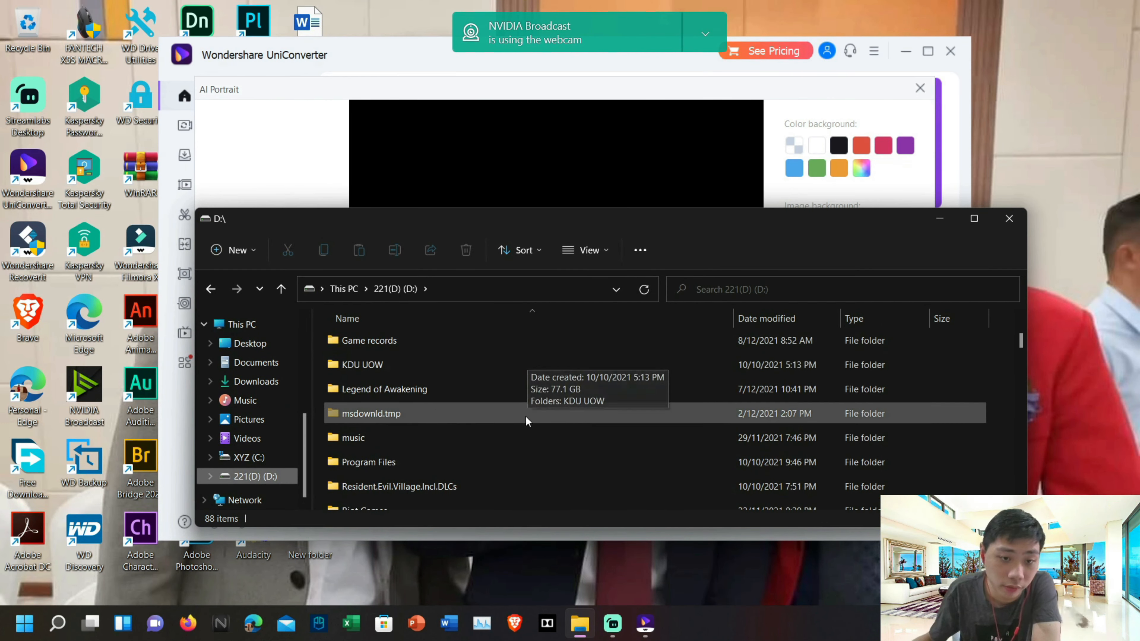
double_click(459, 365)
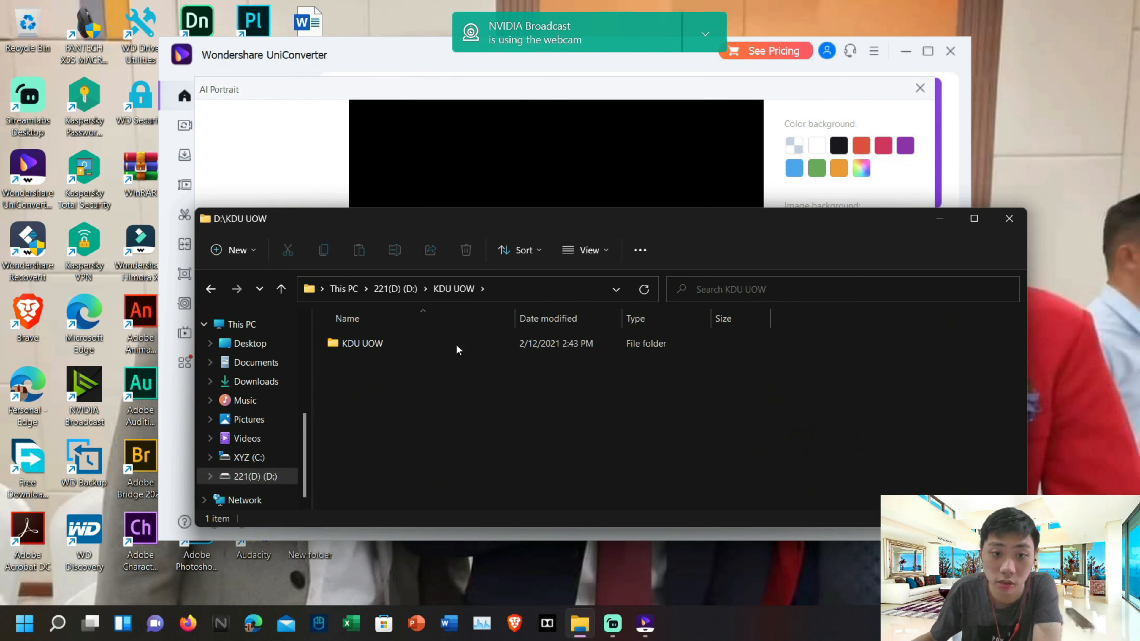
double_click(413, 339)
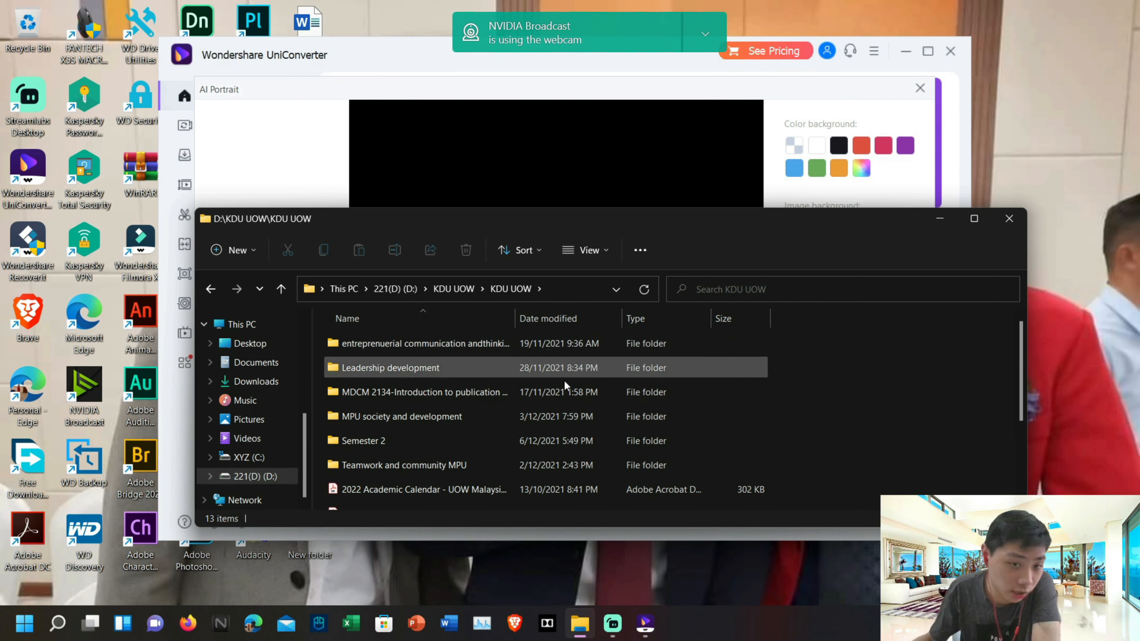
double_click(610, 422)
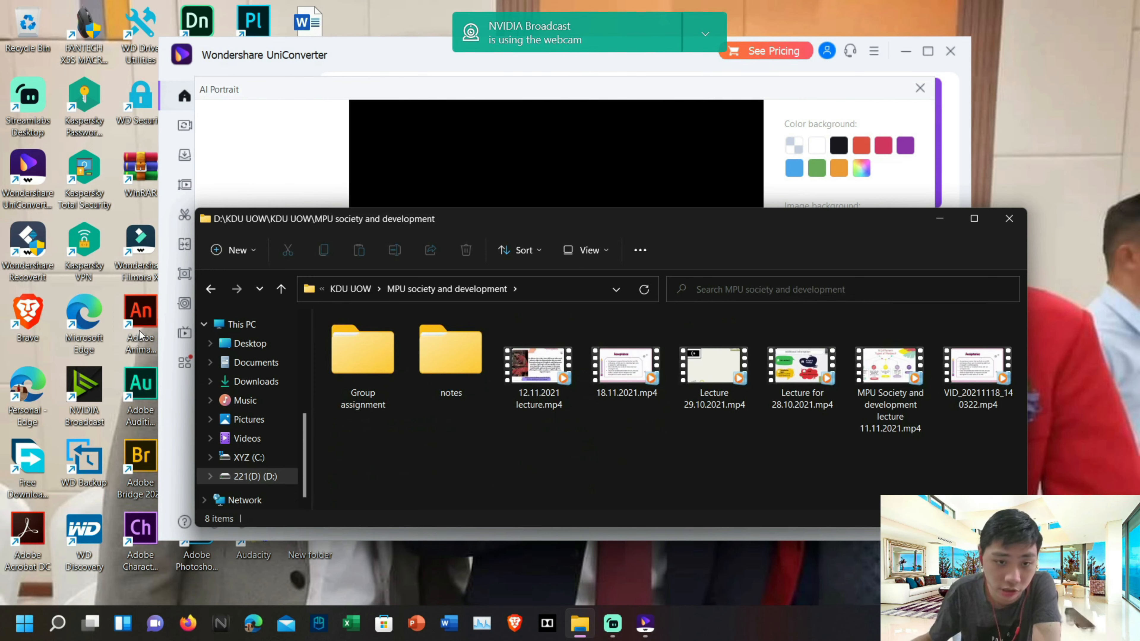
double_click(360, 354)
double_click(545, 392)
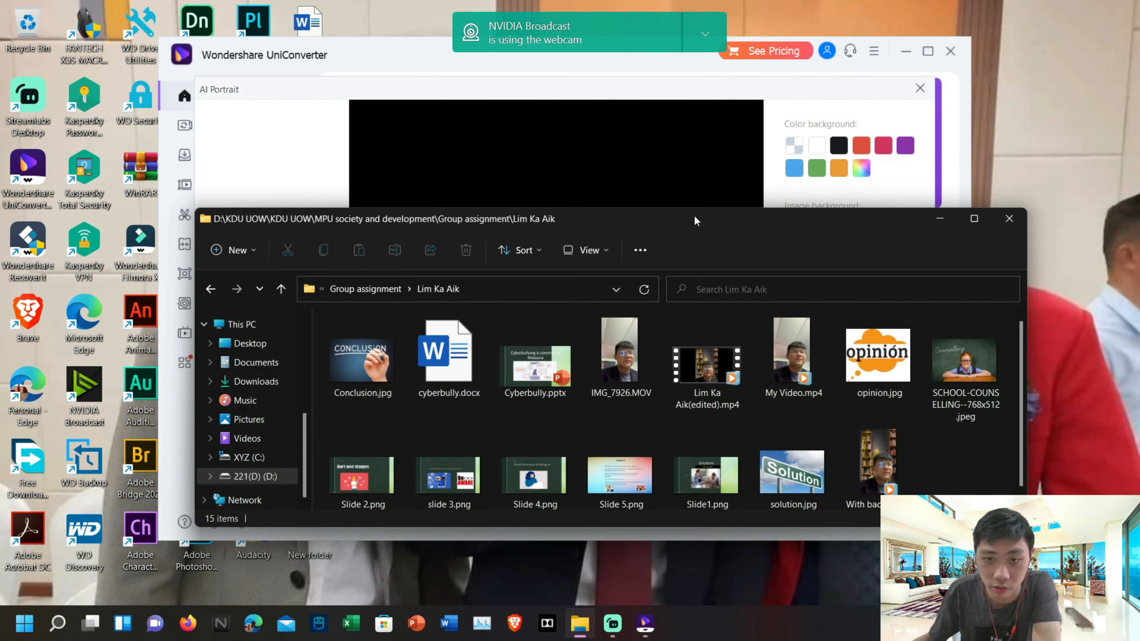
Add IMG_7926.MOV from the group member's folder to the AI Portrait playlist
drag(694, 220, 794, 179)
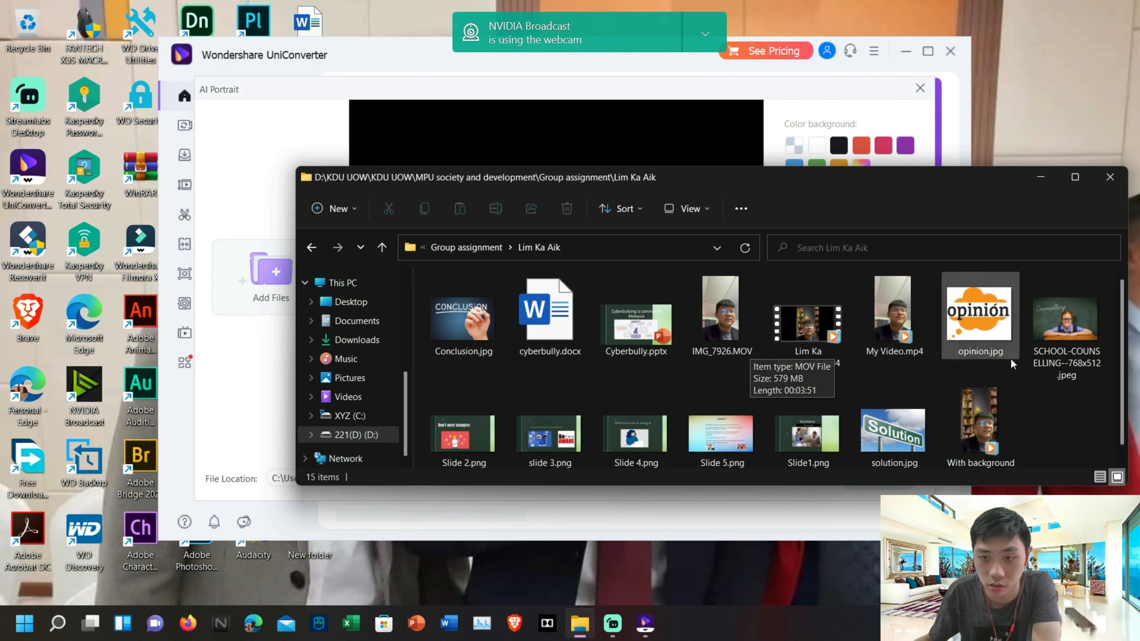
click(707, 322)
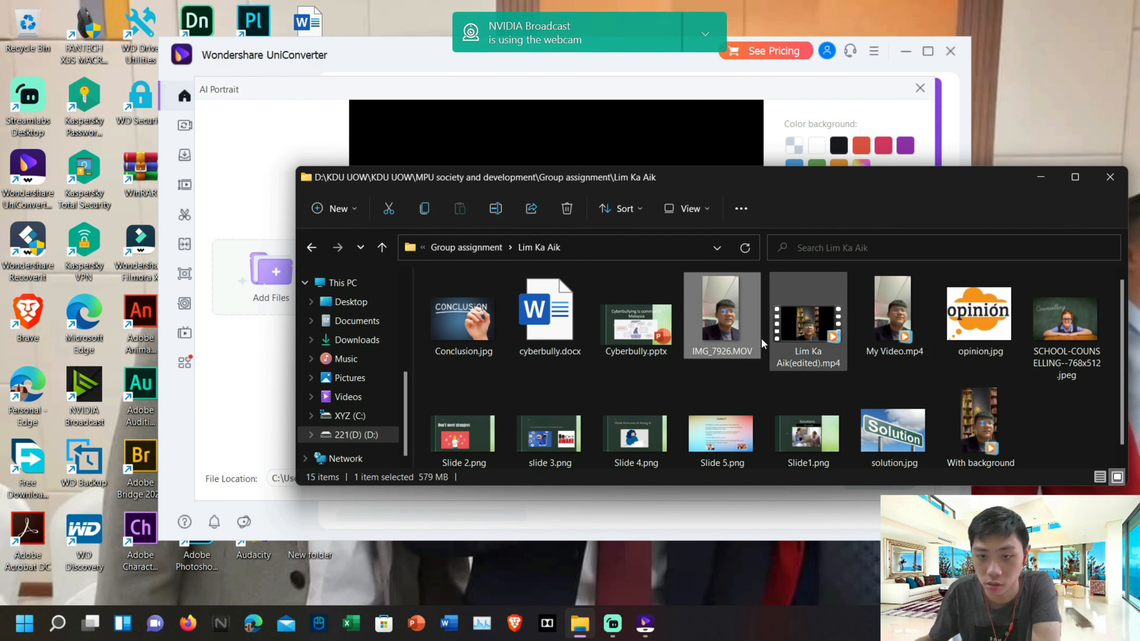
drag(722, 326, 269, 276)
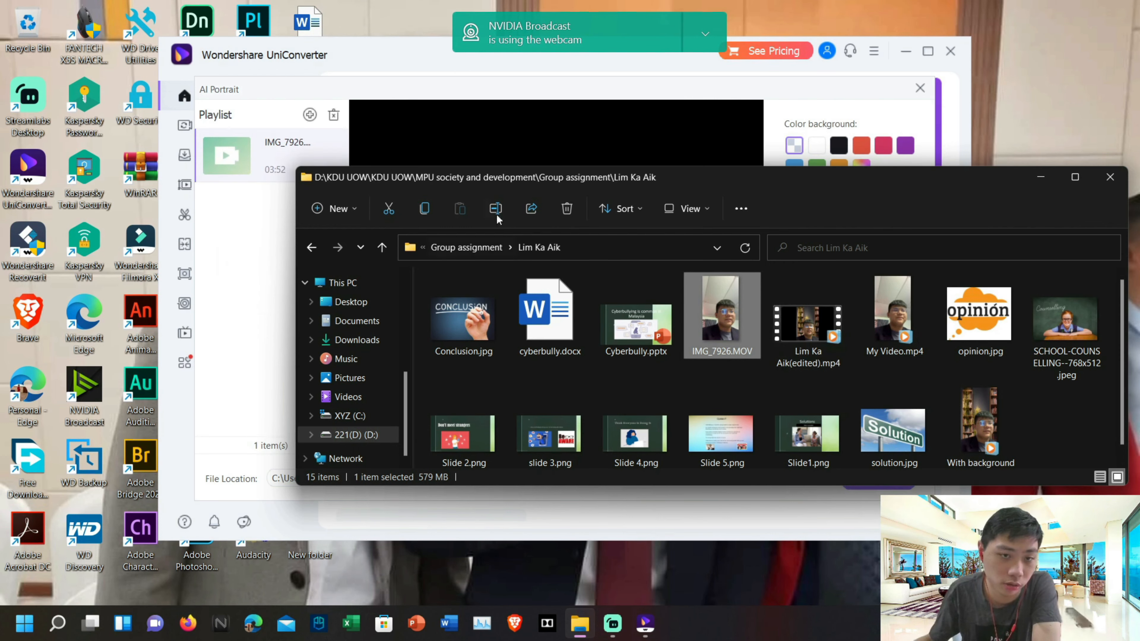
Uncover the AI Portrait preview and remove the IMG_7926 clip from the playlist
drag(529, 180, 368, 405)
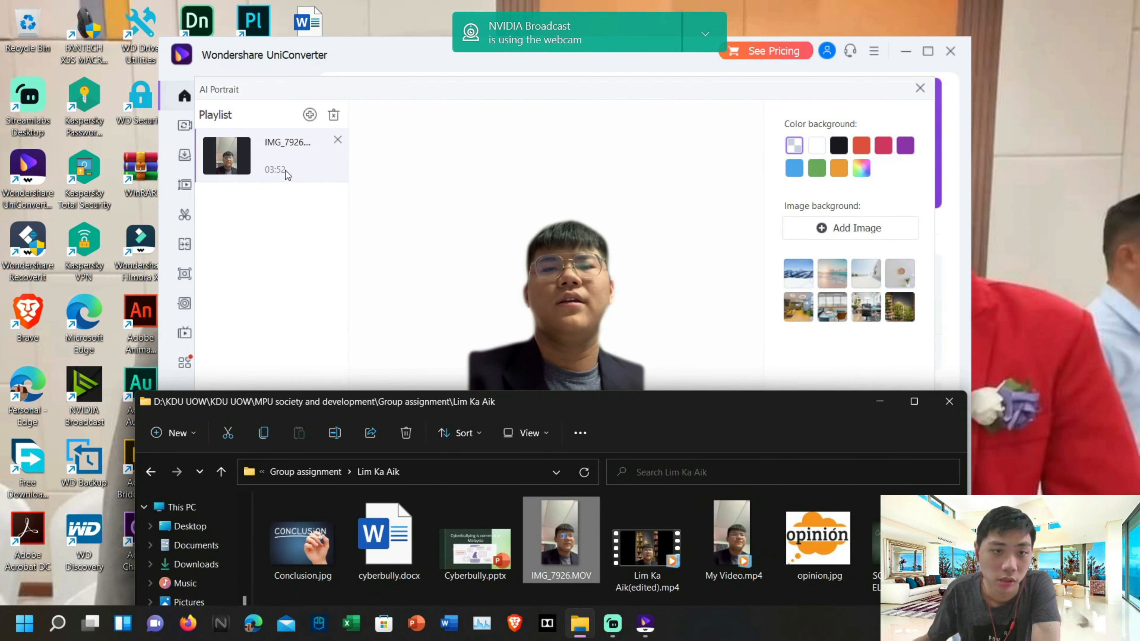
click(338, 140)
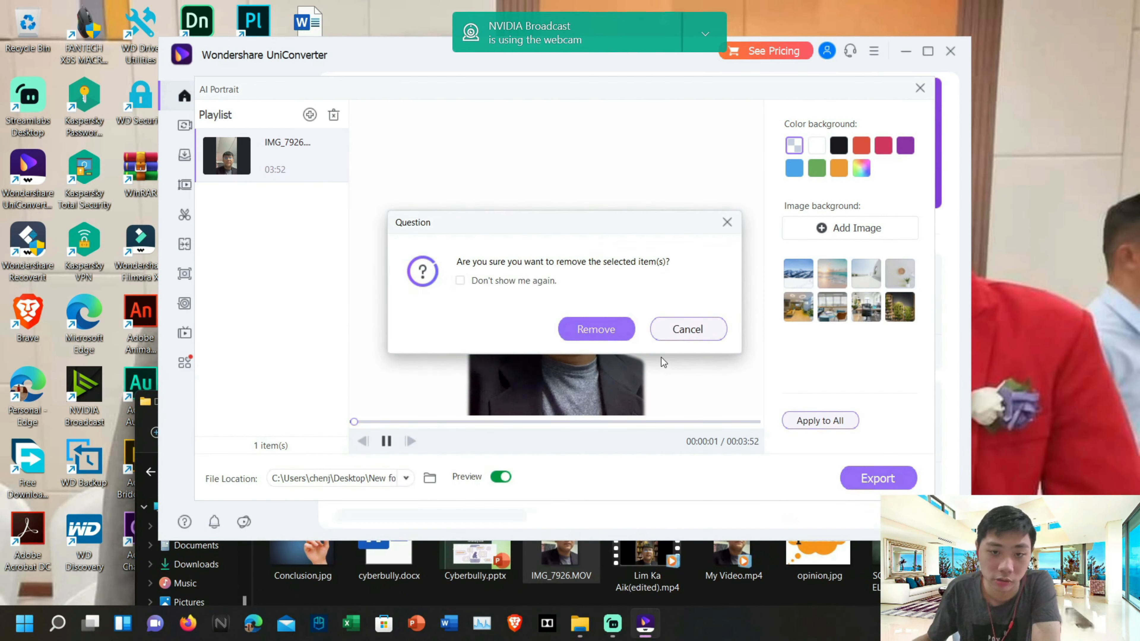
click(594, 326)
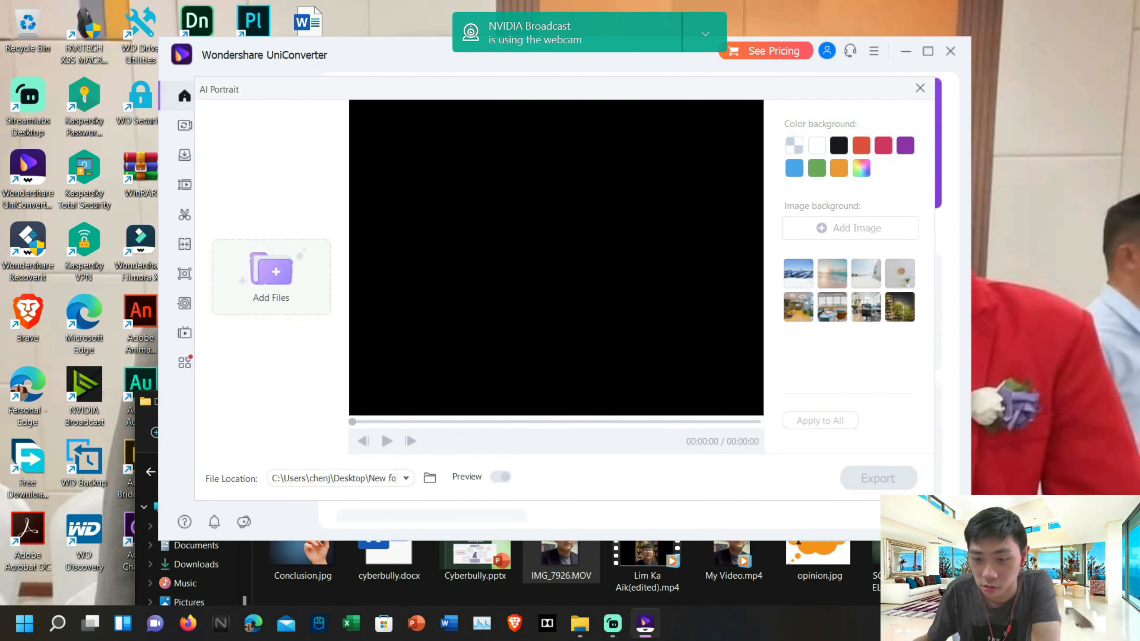
Play My Video.mp4 from the group member's folder, pause it, and maximize the player to show the original background
key(alt+Tab)
double_click(569, 536)
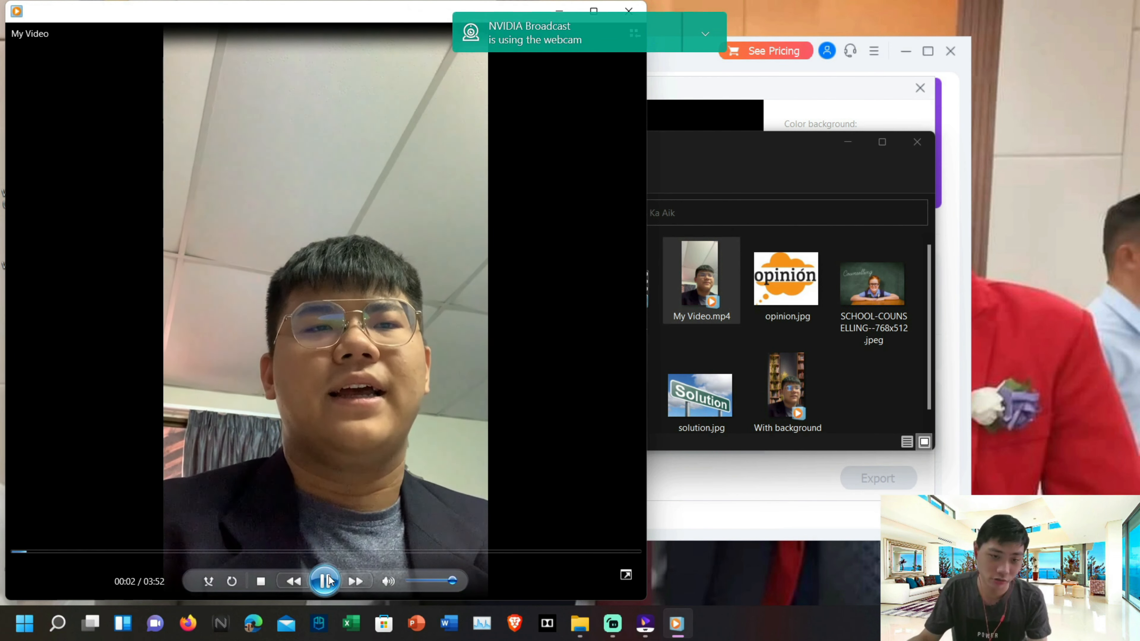
click(323, 580)
drag(250, 29, 259, 3)
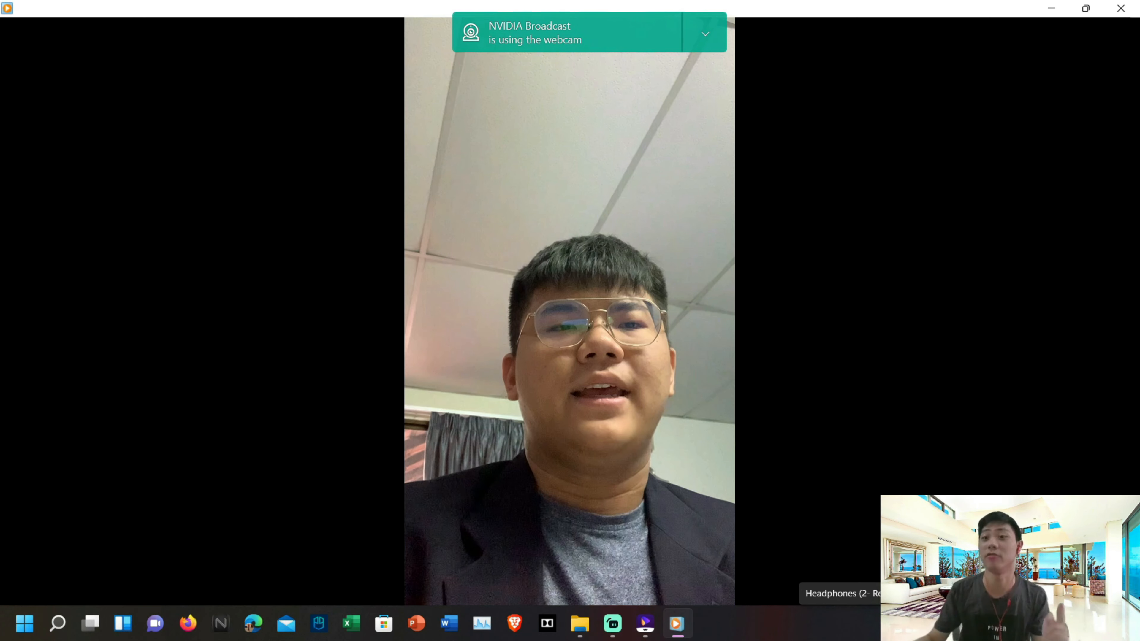
Close the video player, add IMG_7926.MOV from the group member's folder to the AI Portrait playlist, and pause its preview
click(1137, 4)
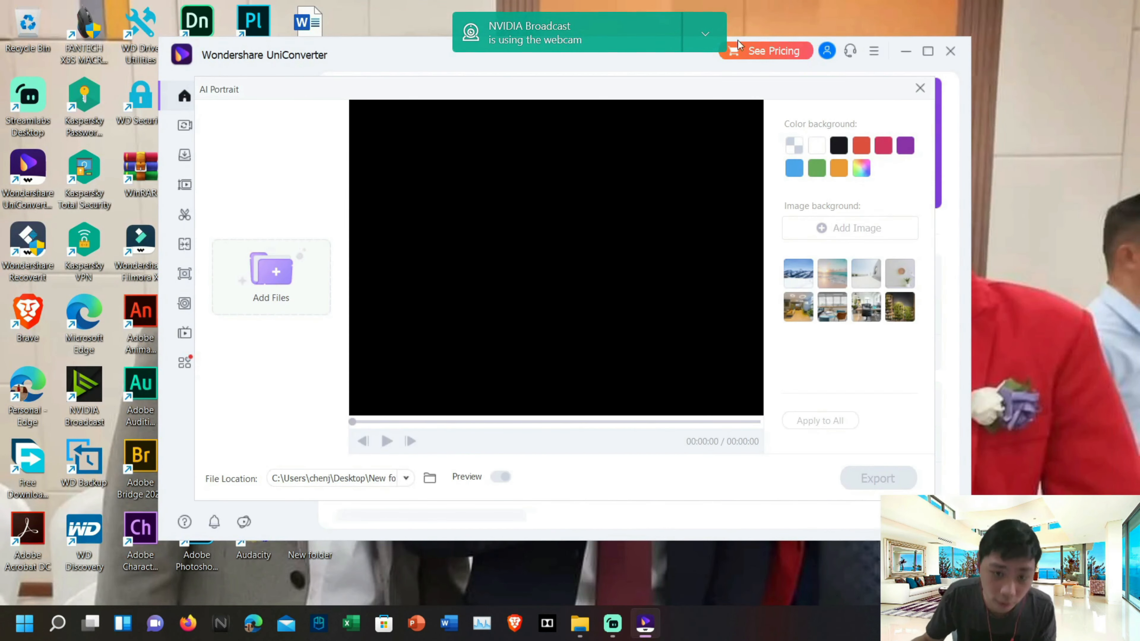
click(579, 627)
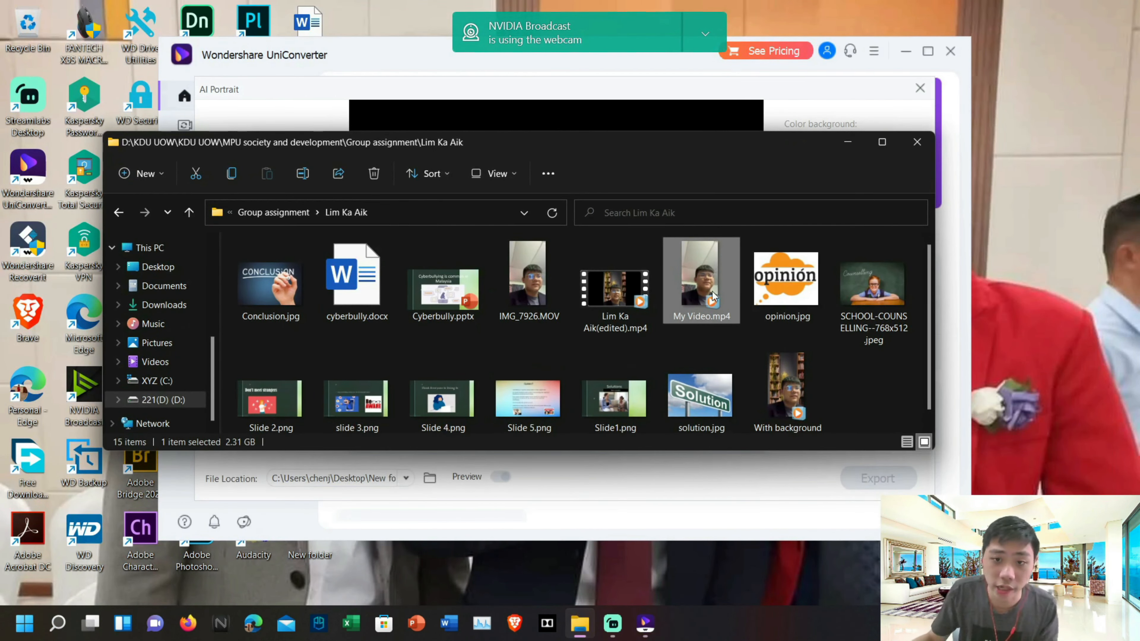
drag(756, 152, 1082, 185)
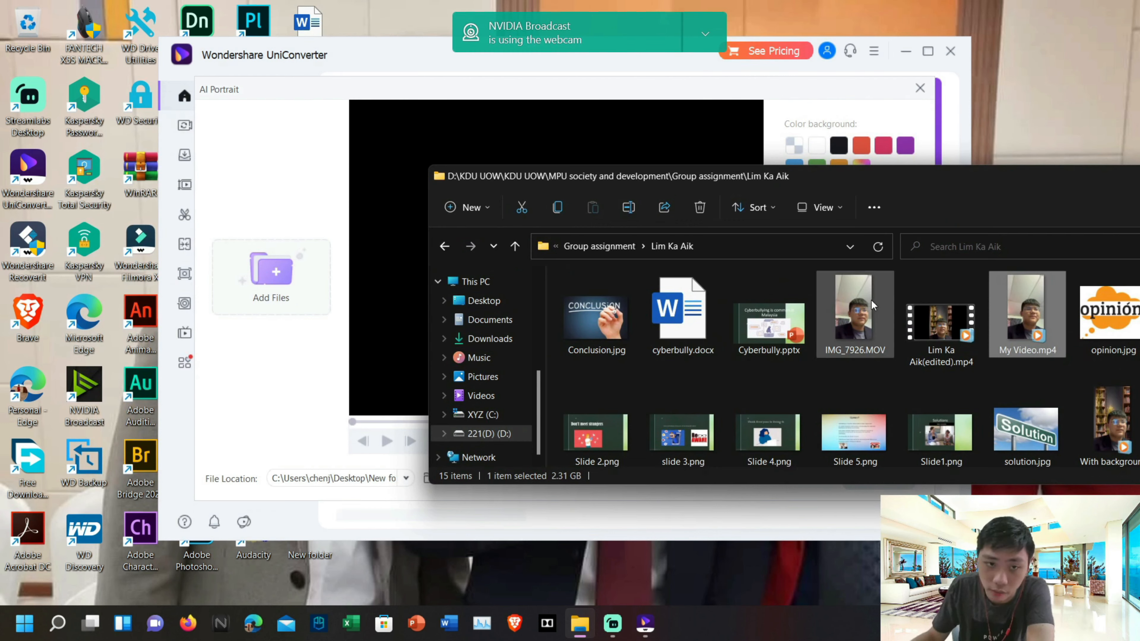
drag(872, 300, 230, 294)
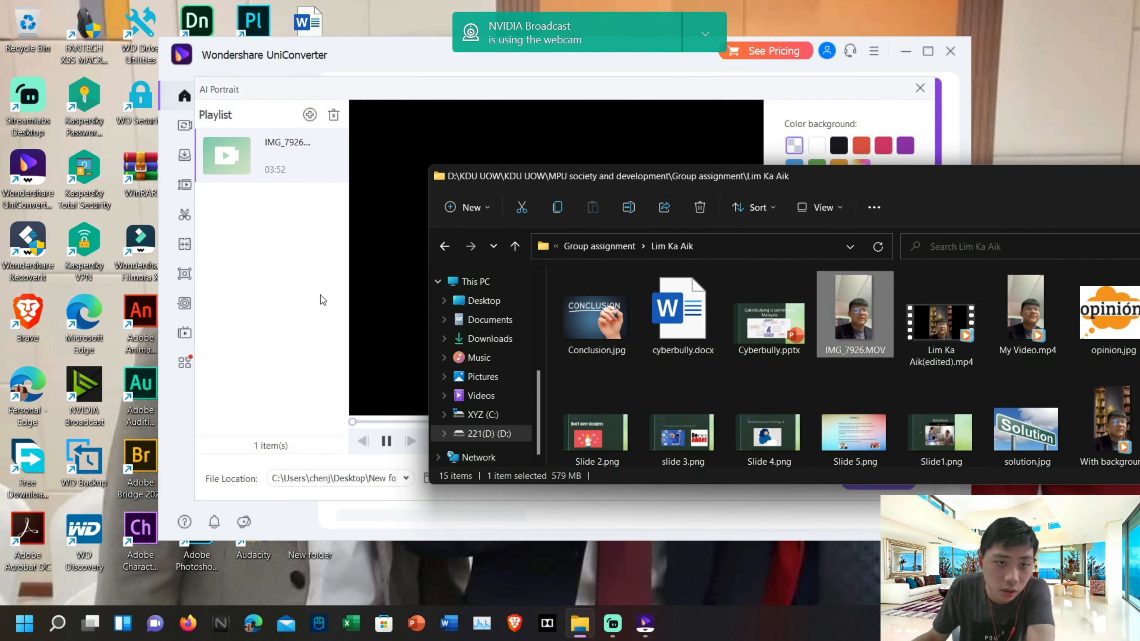
click(320, 296)
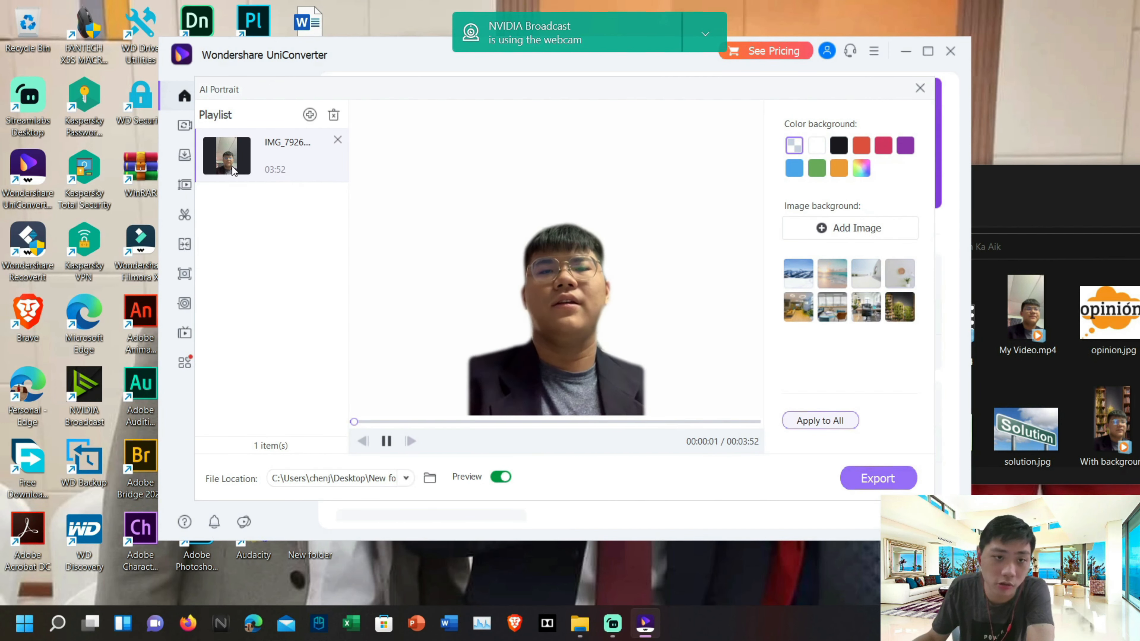
click(386, 441)
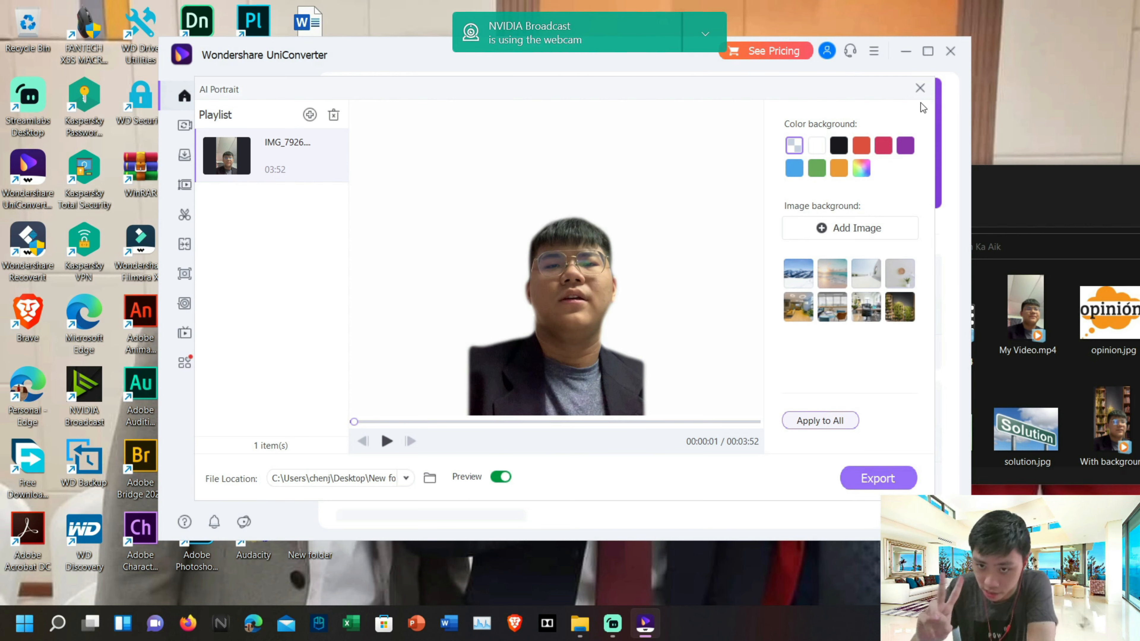
Apply the snowy mountain image background to the clip, preview it at several points along the timeline, and pause near the end
click(800, 280)
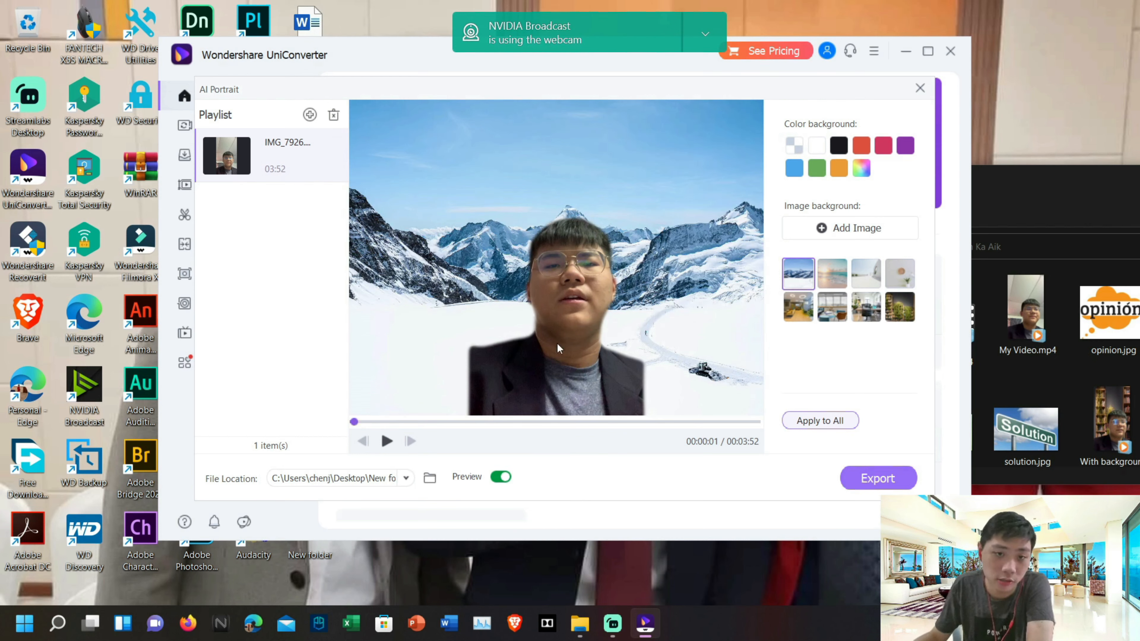
click(386, 442)
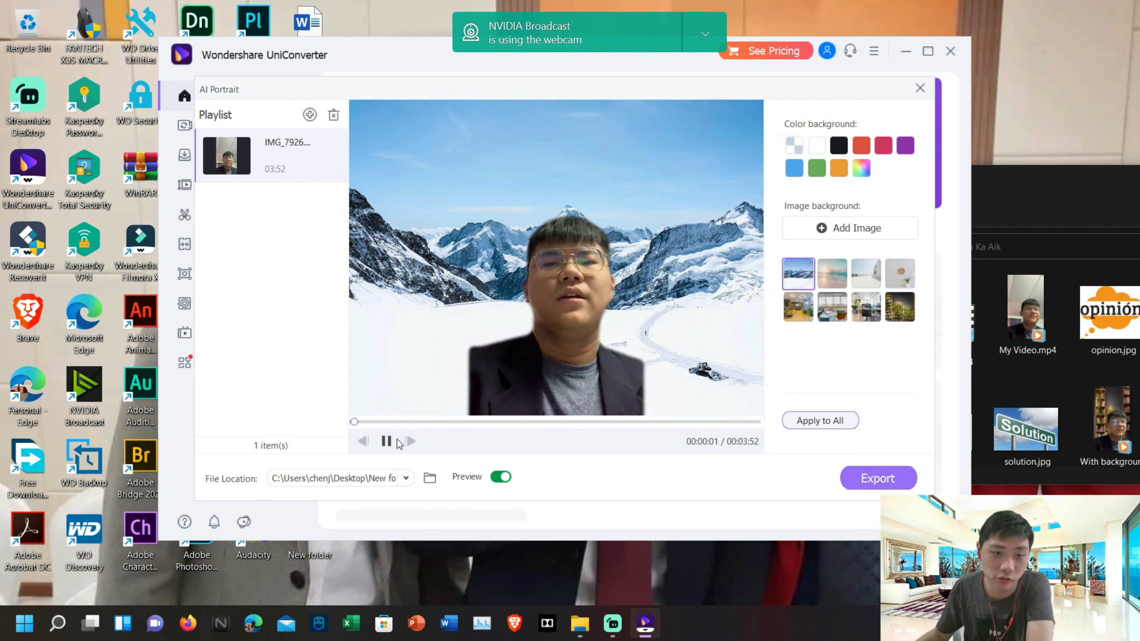
click(506, 422)
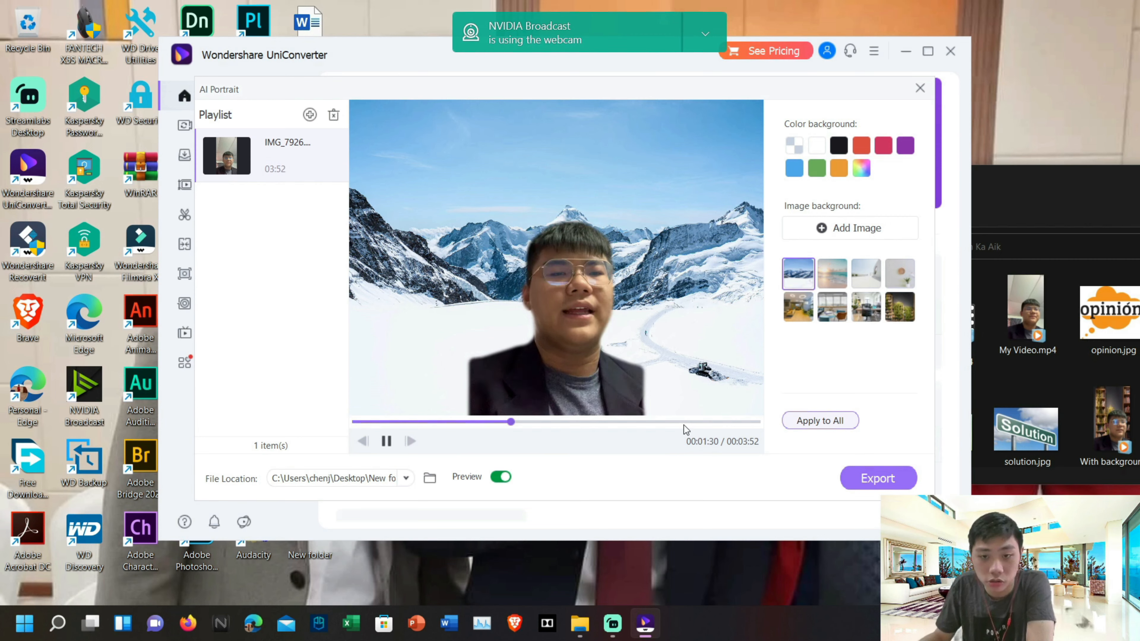
click(682, 423)
click(735, 422)
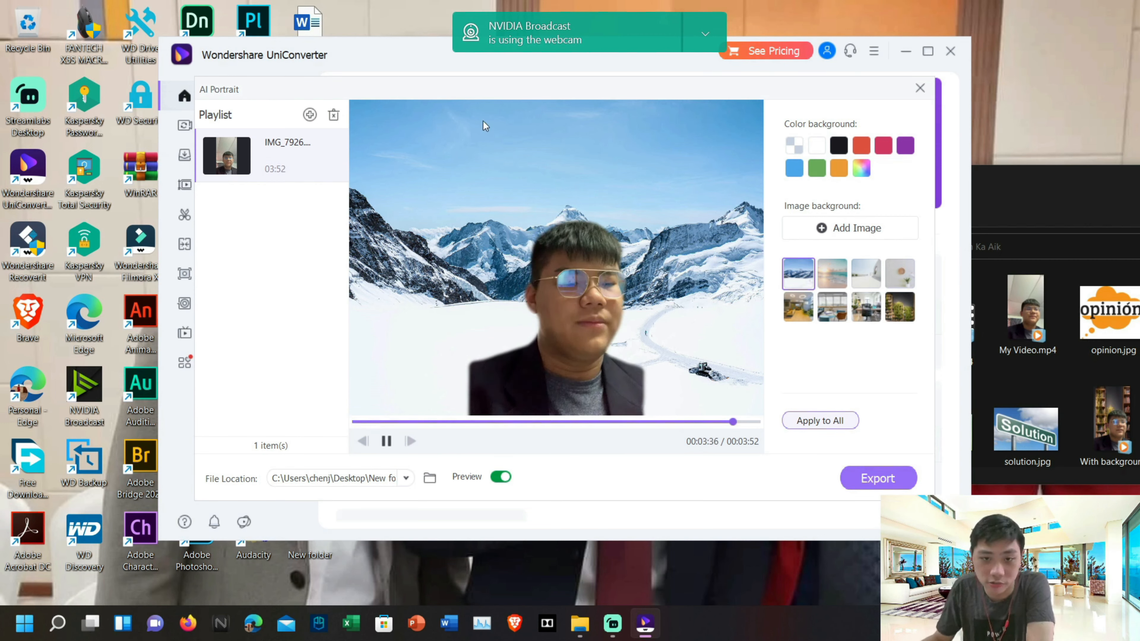
click(388, 443)
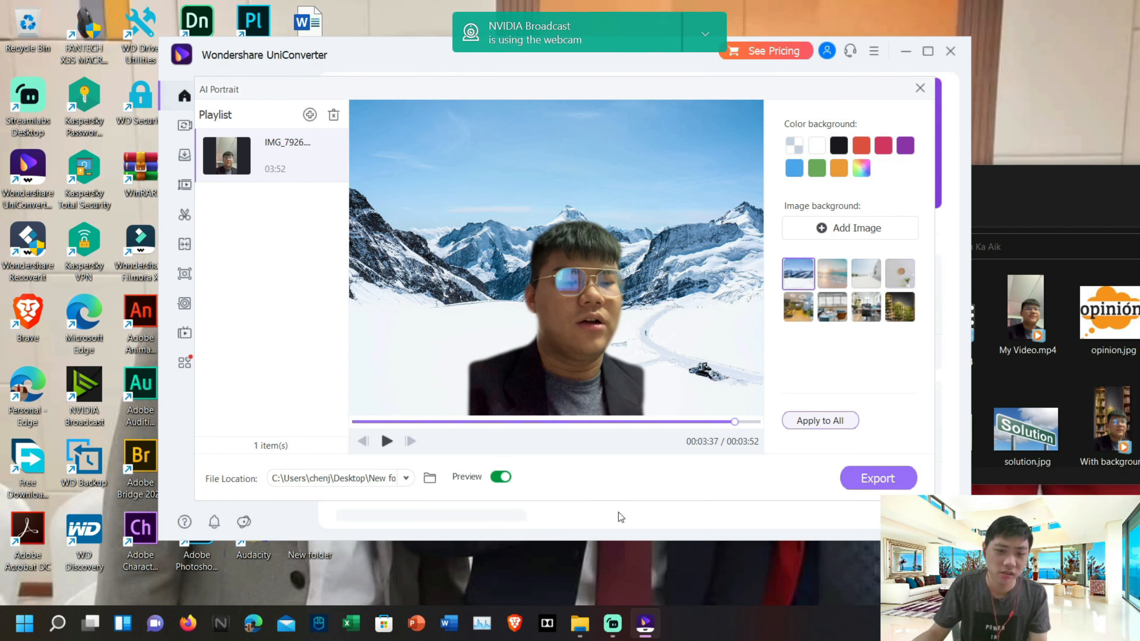
click(1055, 187)
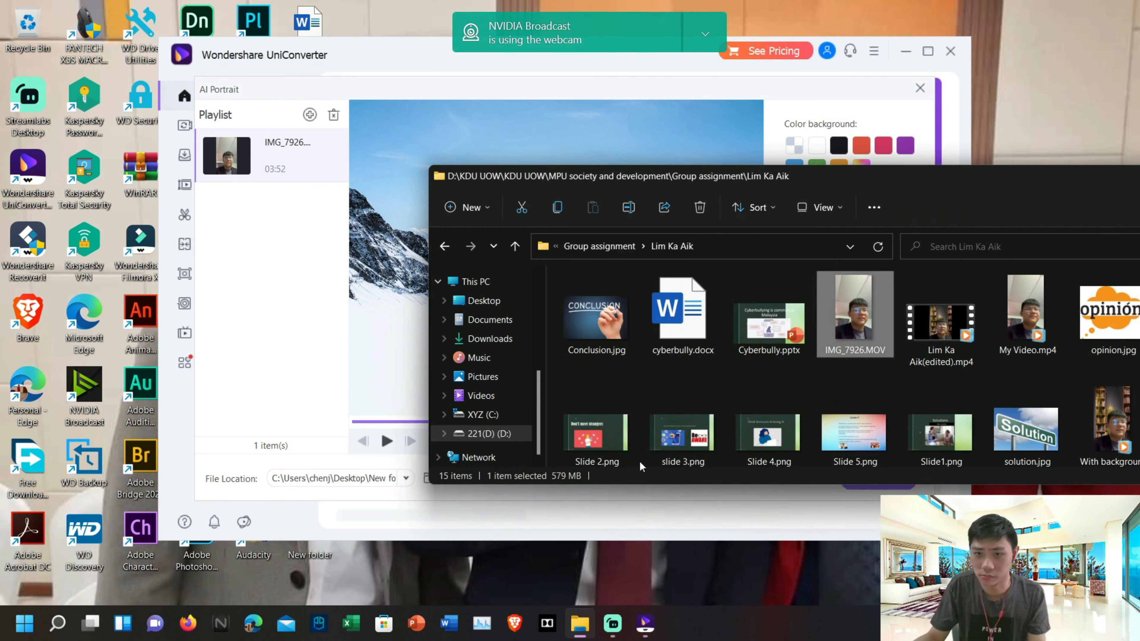
click(624, 248)
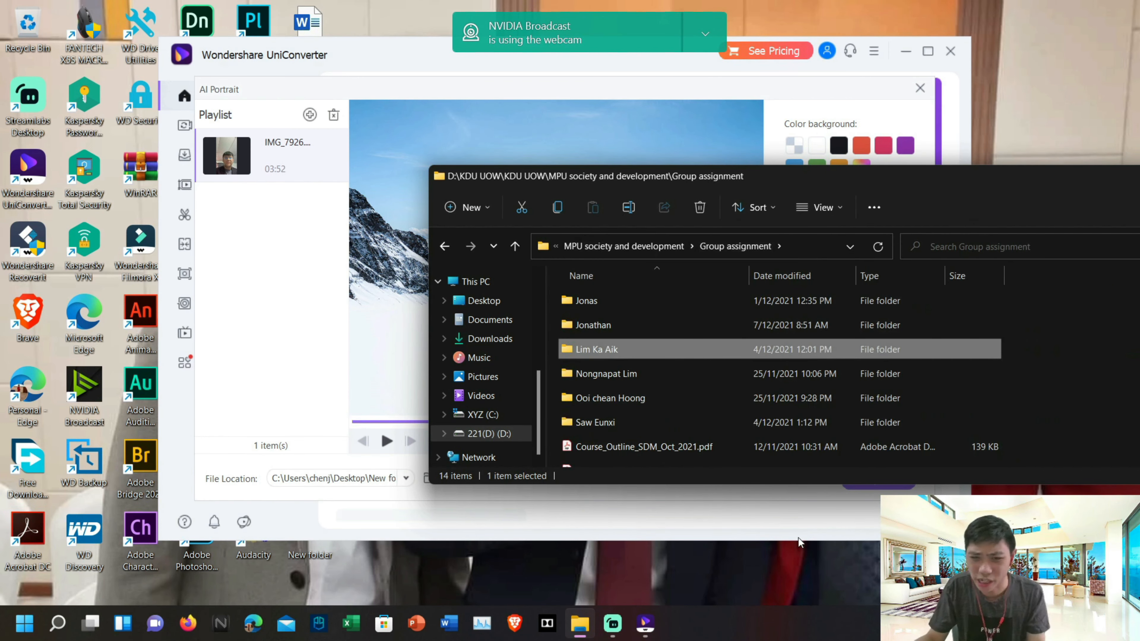
double_click(728, 325)
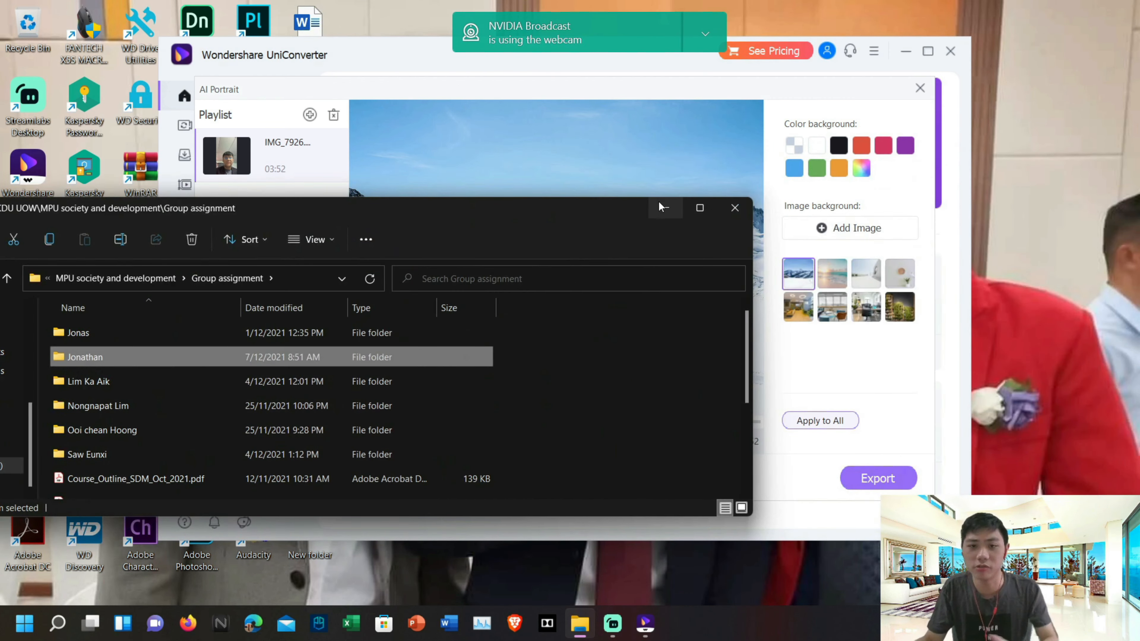
click(663, 202)
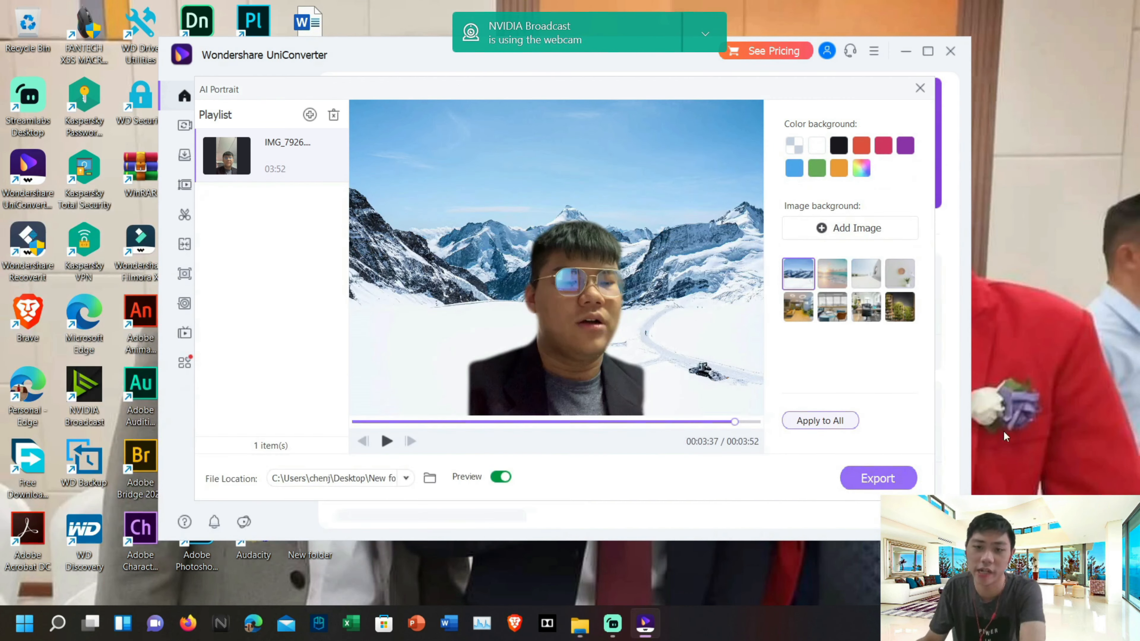
Try the beach, white courtyard and office lounge image backgrounds, ending on the wall with the wooden clock and white lamp
click(832, 273)
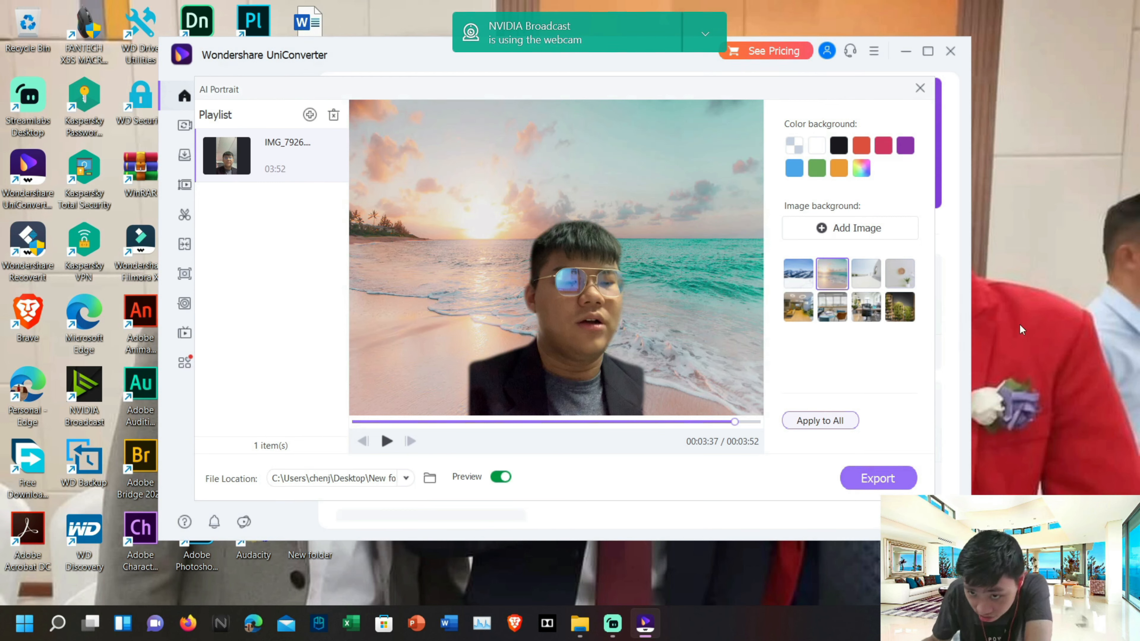
click(868, 274)
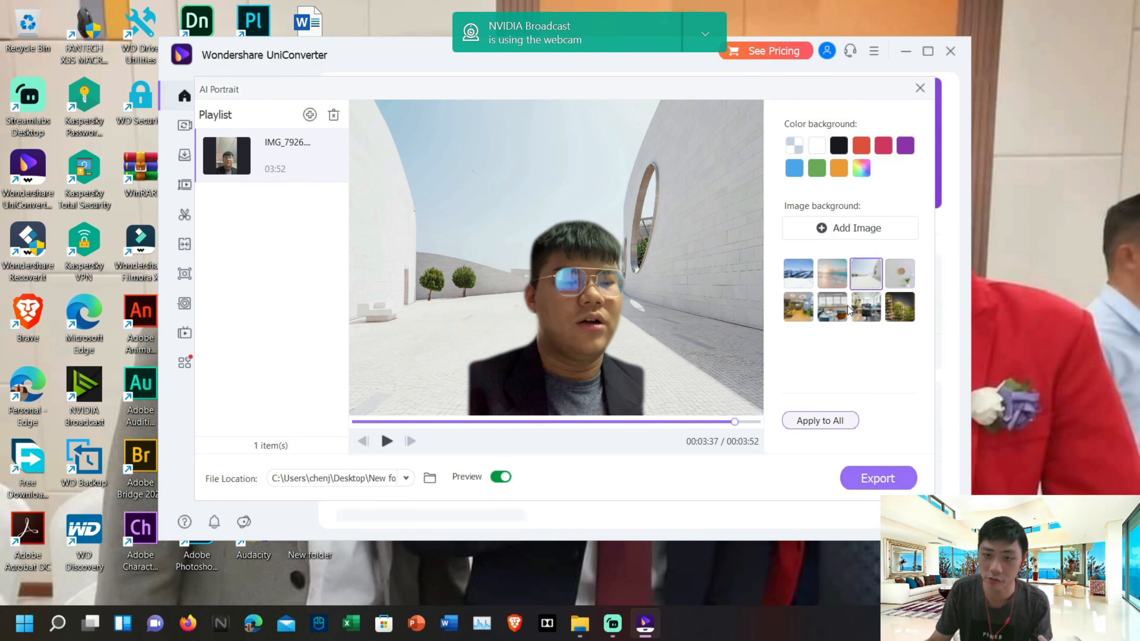
click(832, 307)
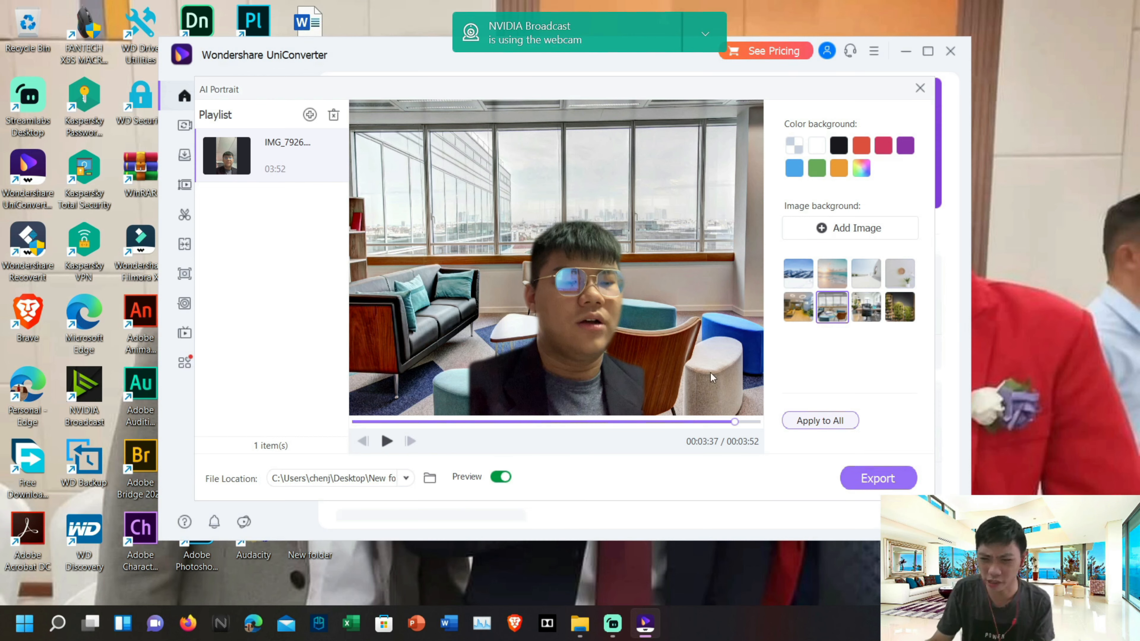
click(807, 280)
click(829, 281)
click(868, 278)
click(914, 276)
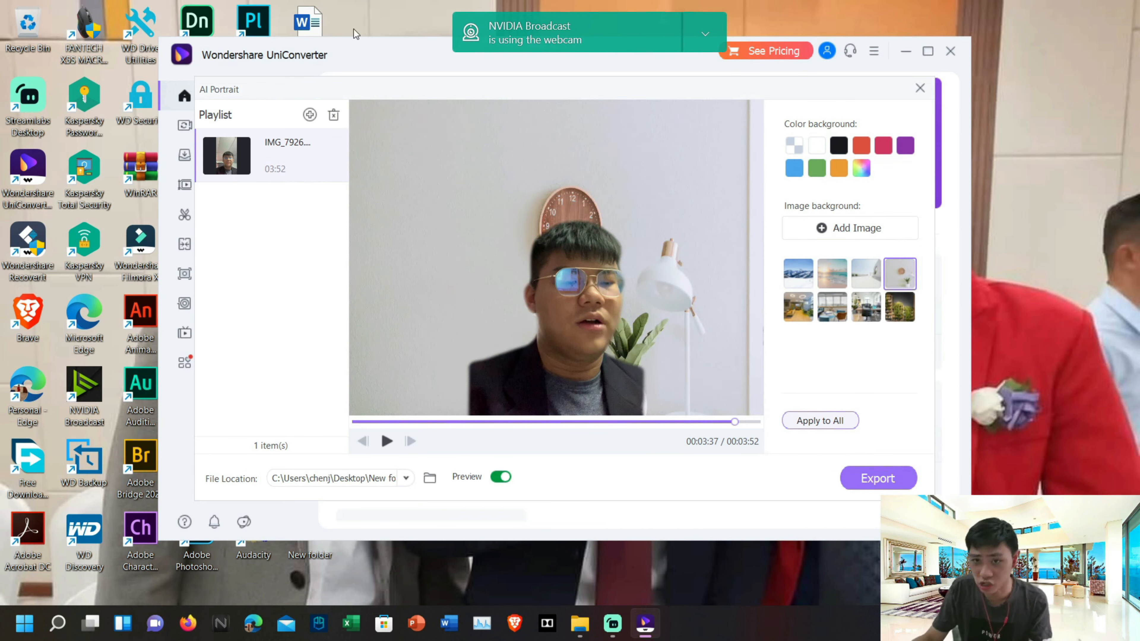
click(862, 169)
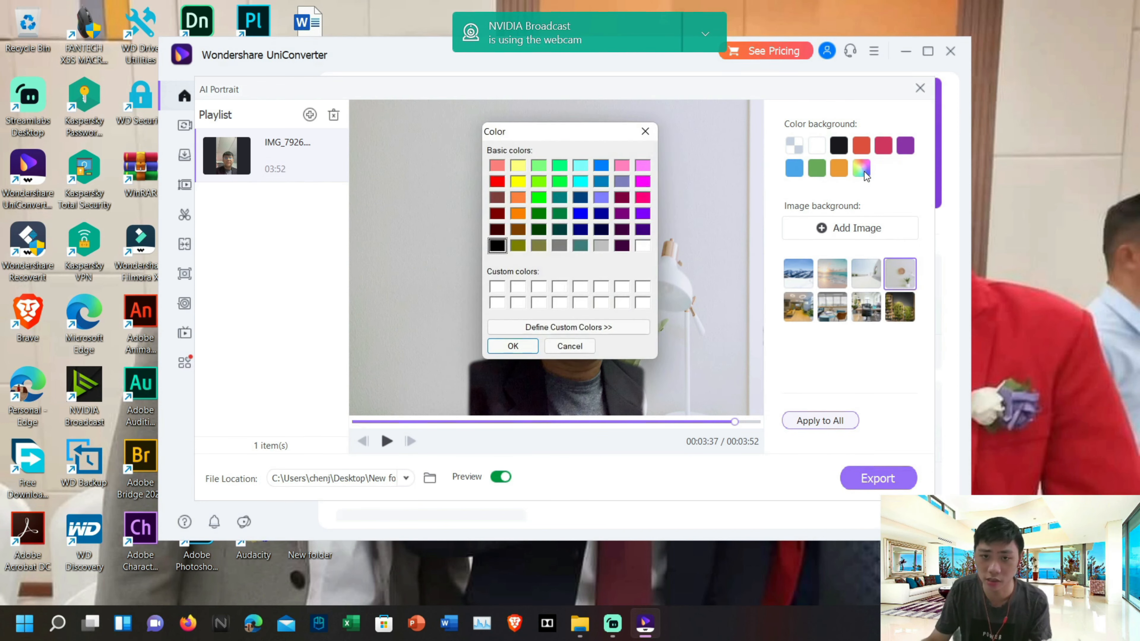
click(622, 198)
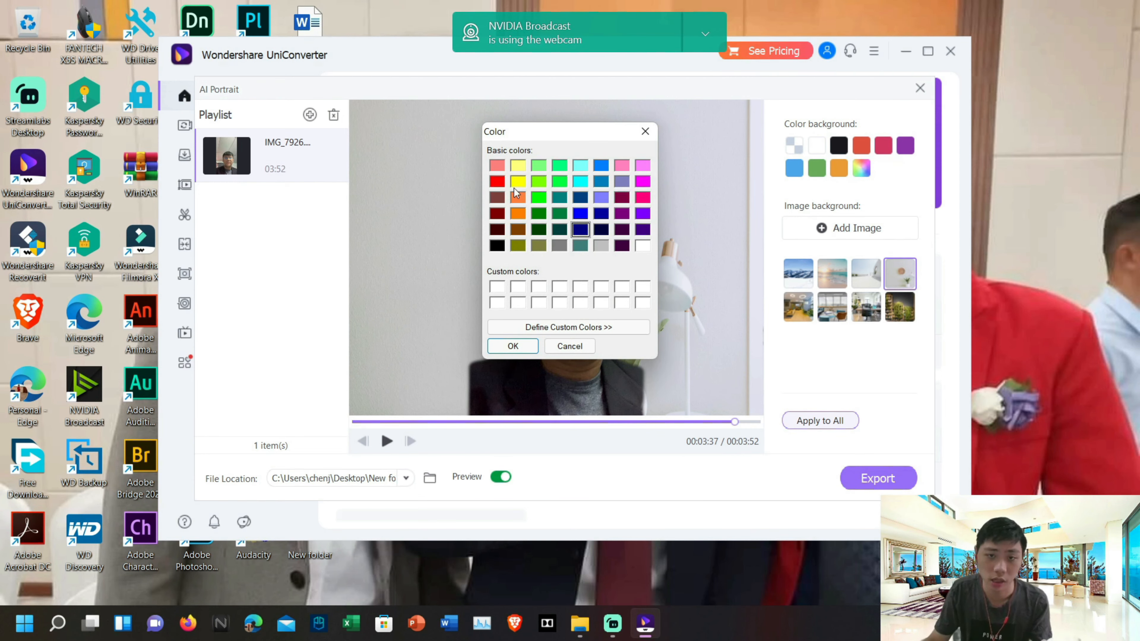
click(646, 132)
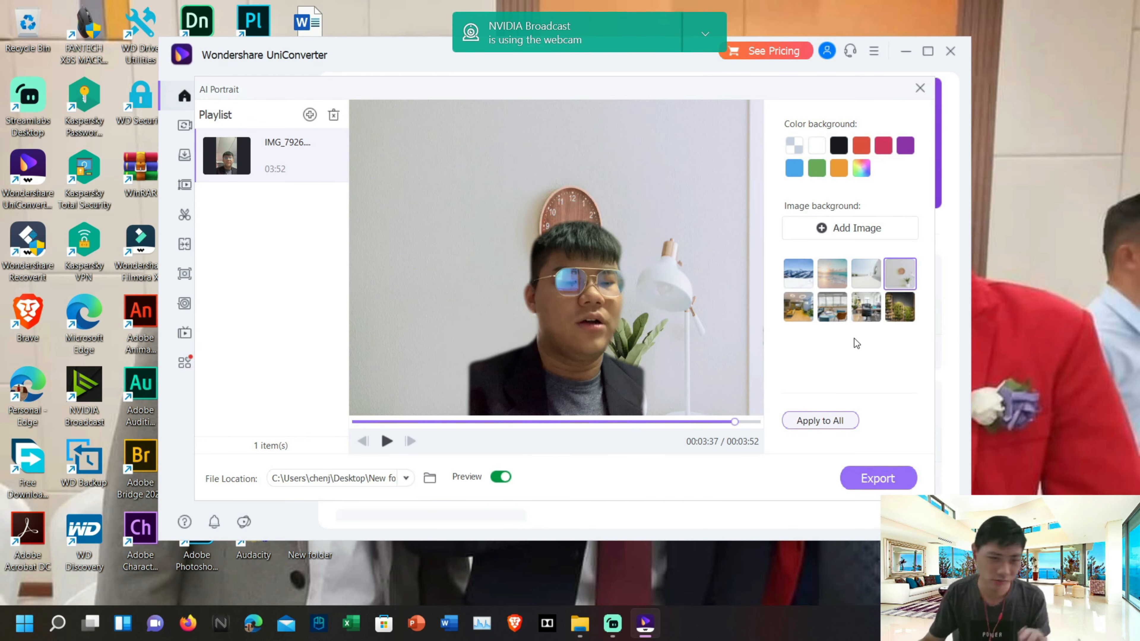
Switch to Firefox and open a blank new tab, closing the MSN start page
click(188, 623)
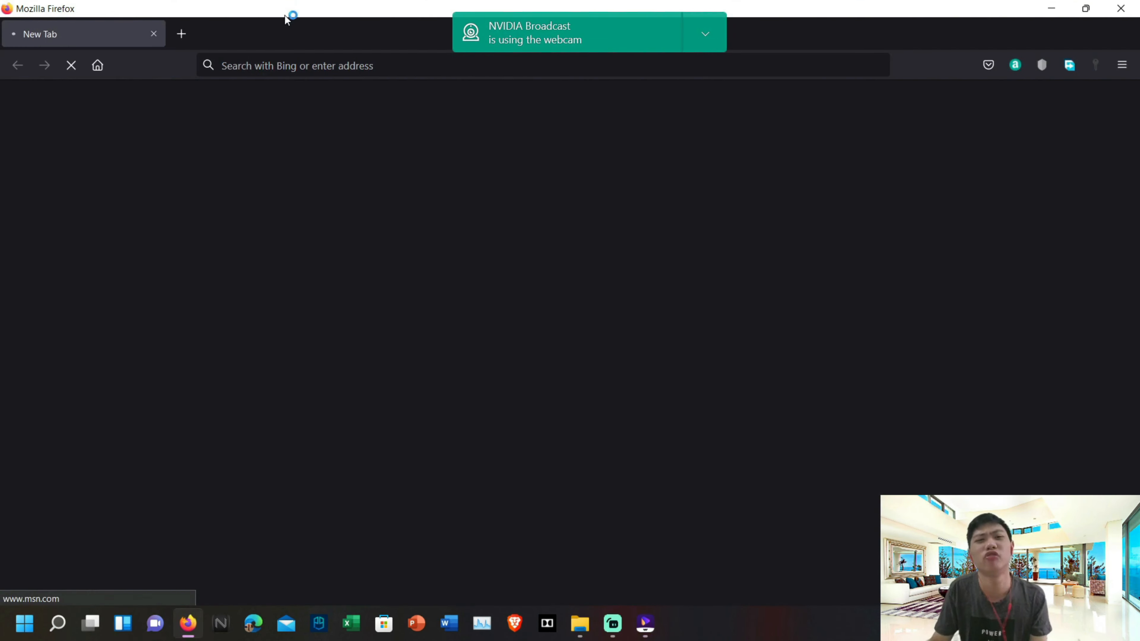
click(185, 34)
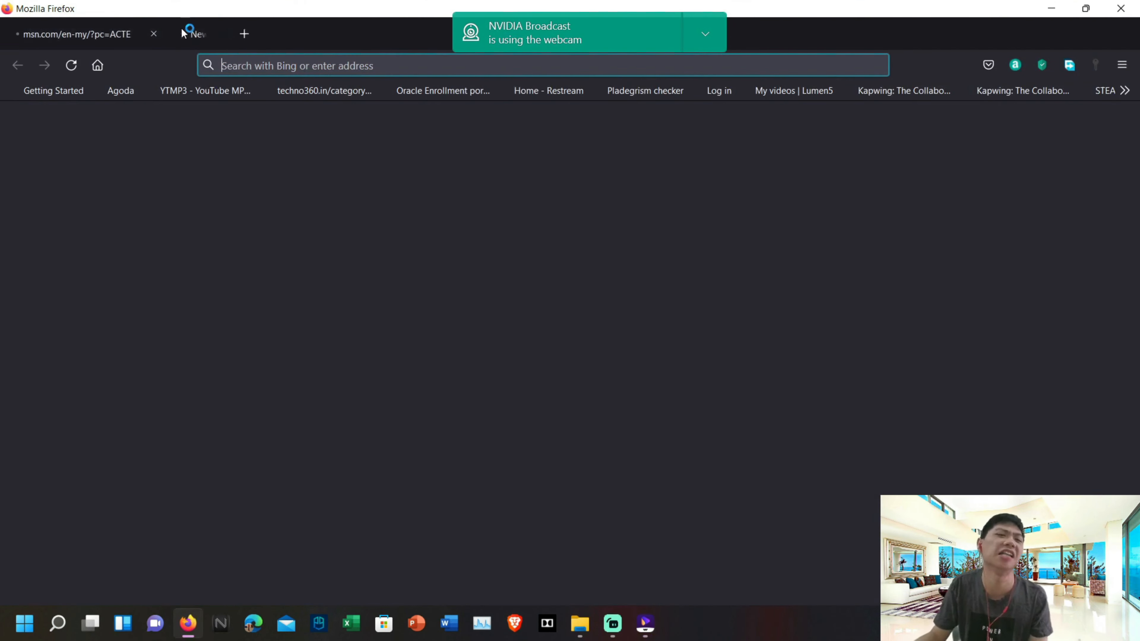
click(156, 32)
click(357, 64)
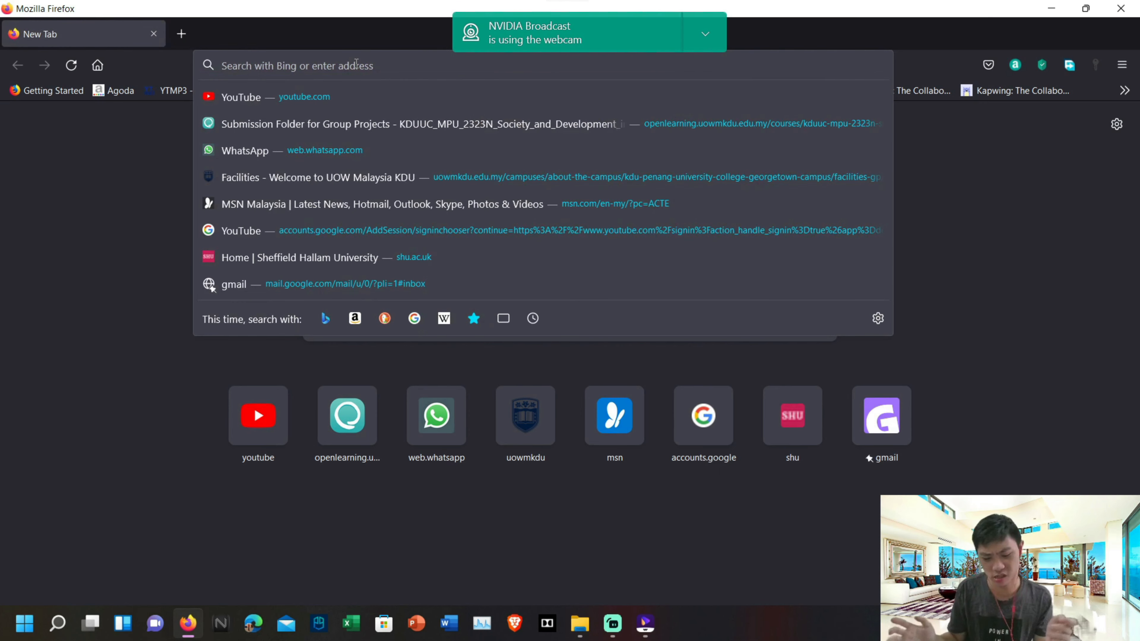
text(nice l)
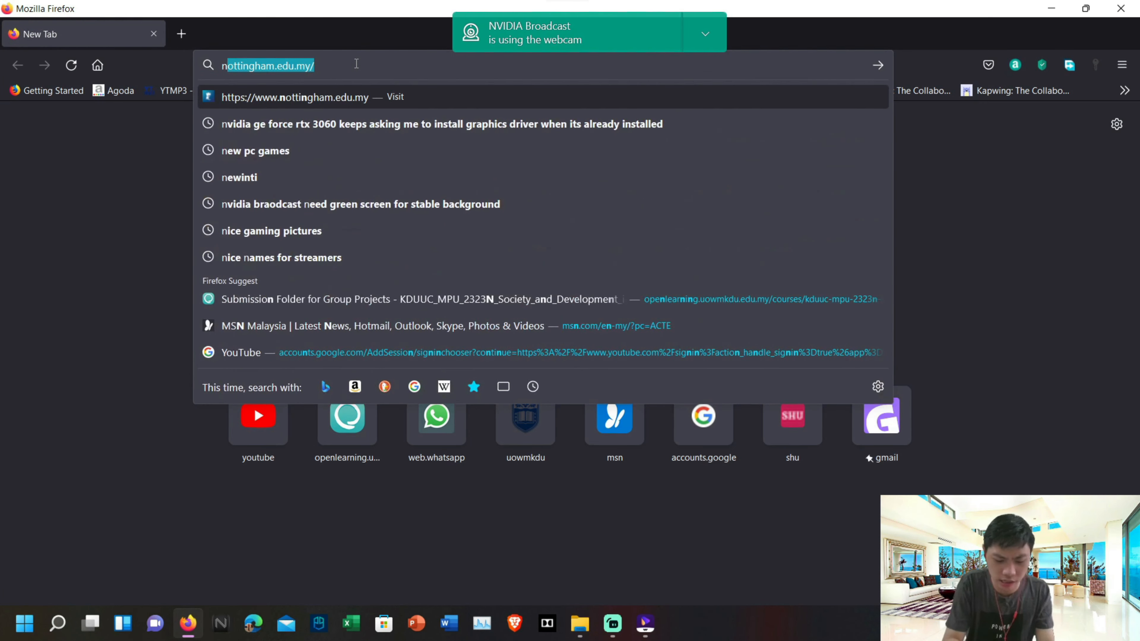
key(BackSpace)
key(BackSpace)
key(BackSpace)
key(BackSpace)
key(BackSpace)
key(BackSpace)
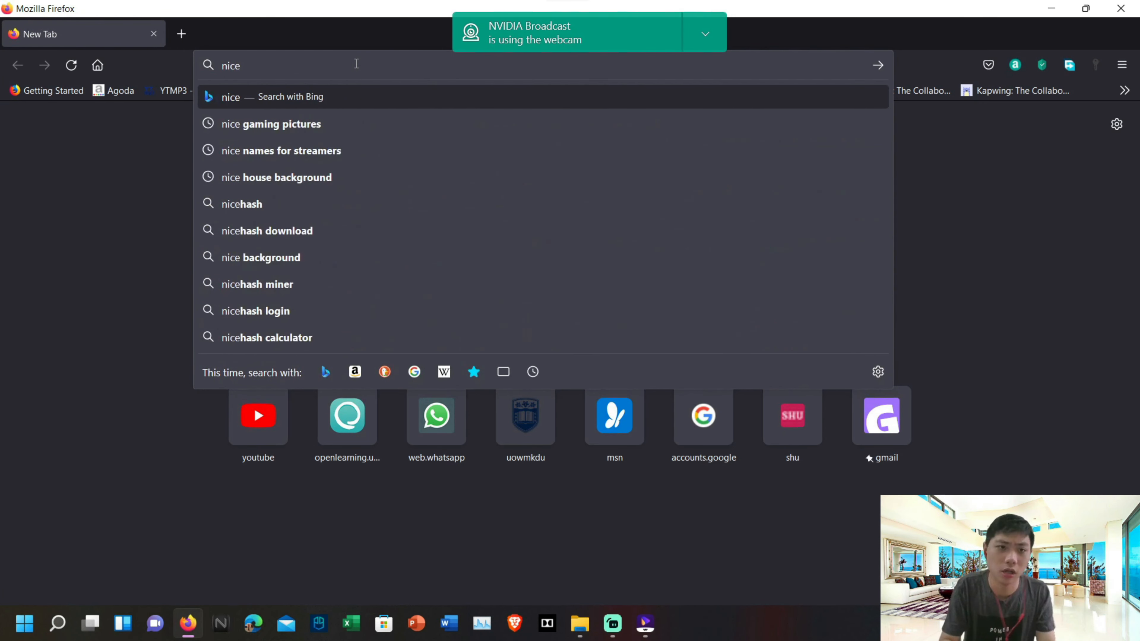
Search the web with Bing for "rich living room"
text(ric)
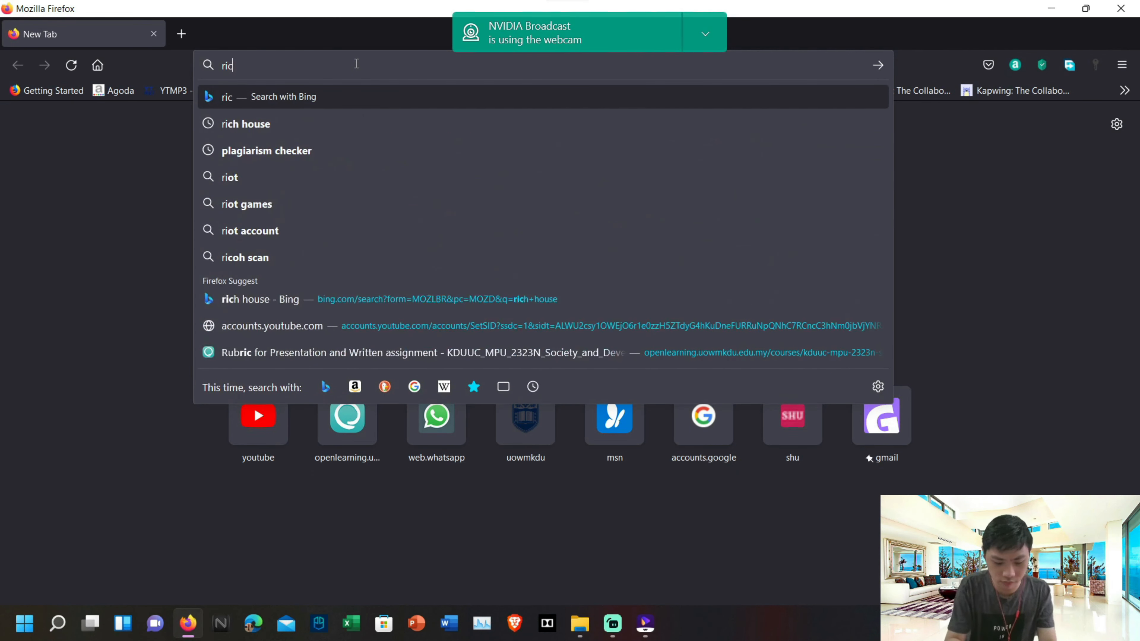
text(h living room)
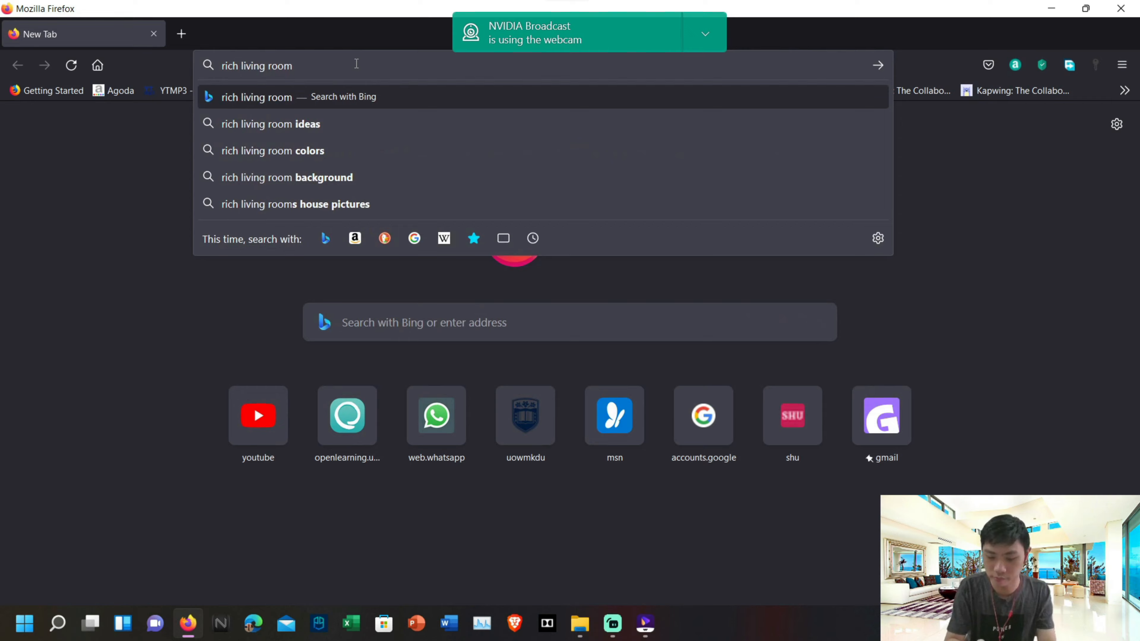
key(Return)
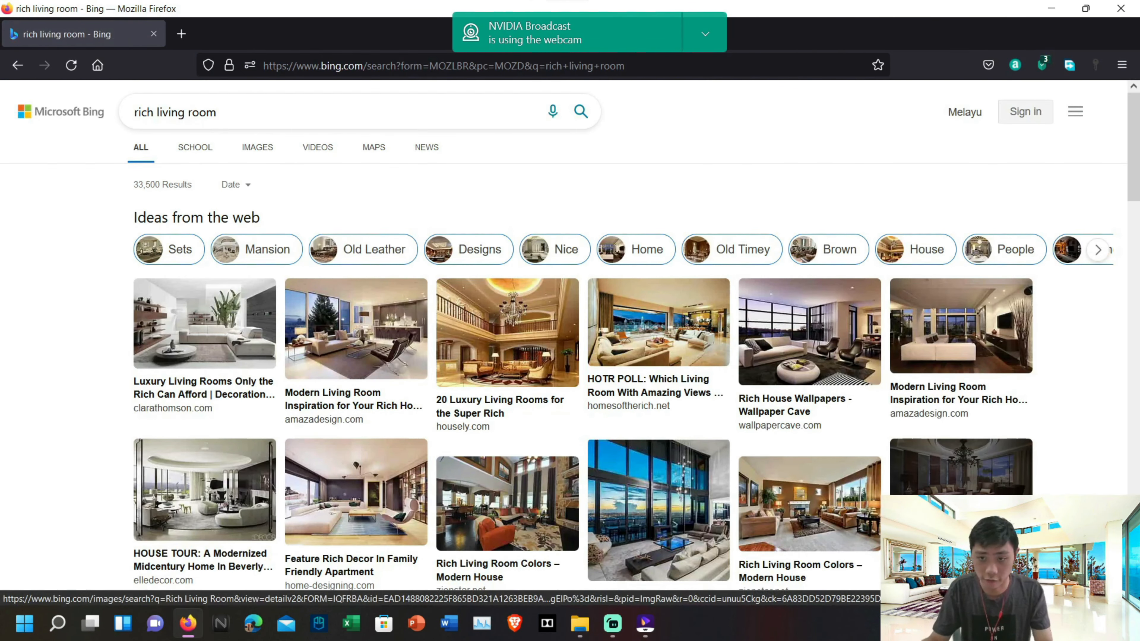
Open the "Feature Rich Decor In Family Friendly Apartment" picture from the search results and start saving the full image
scroll(863, 498, down, 3)
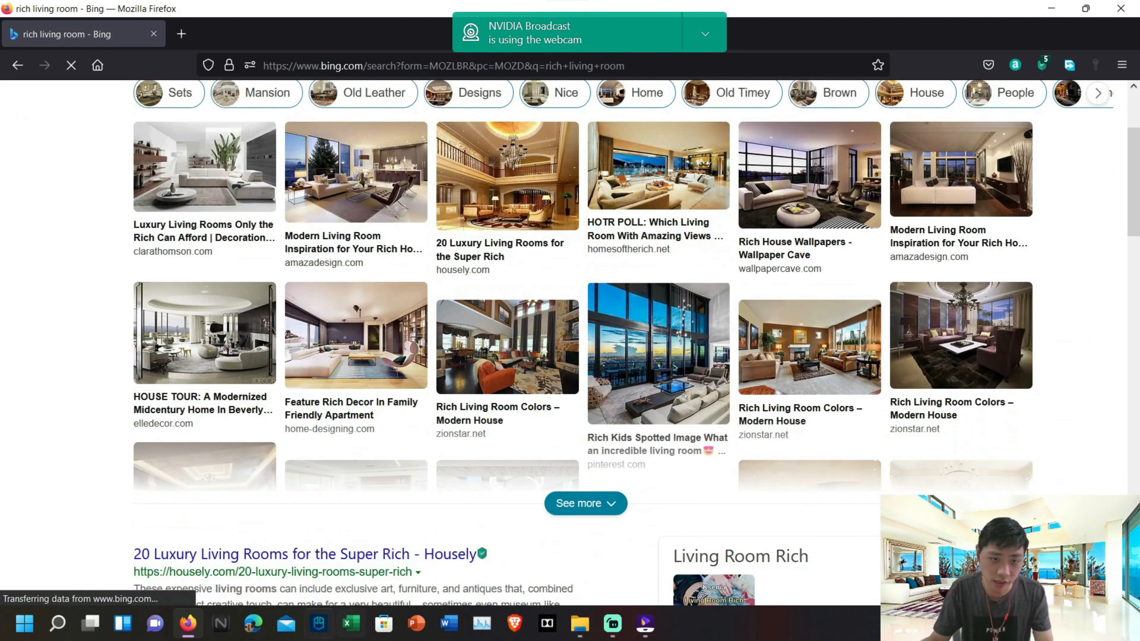
click(393, 346)
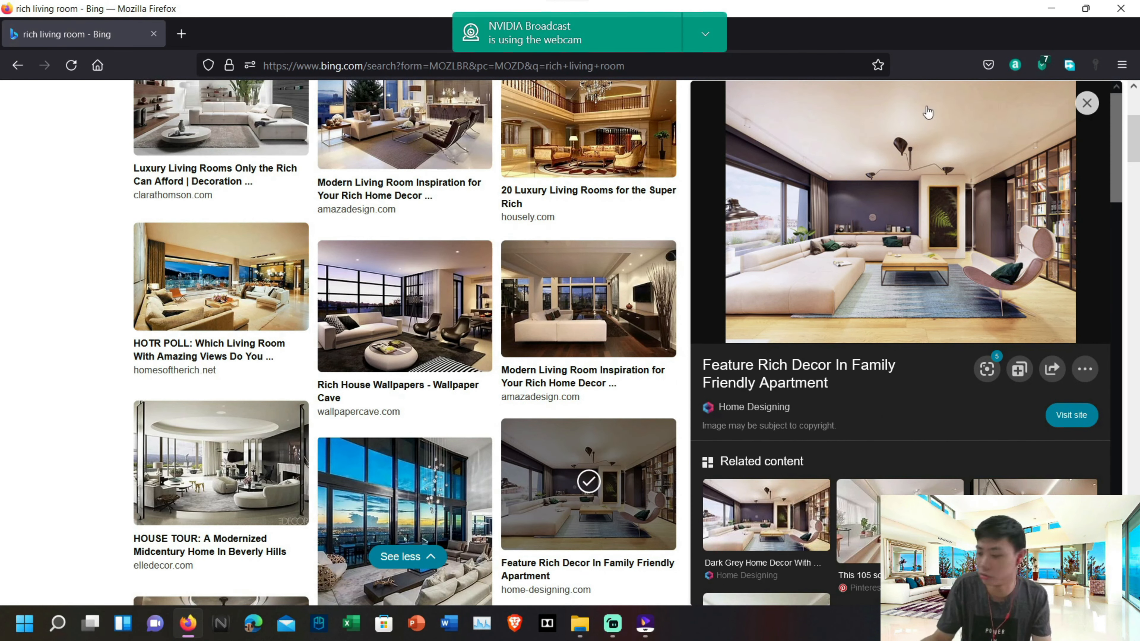
right_click(925, 173)
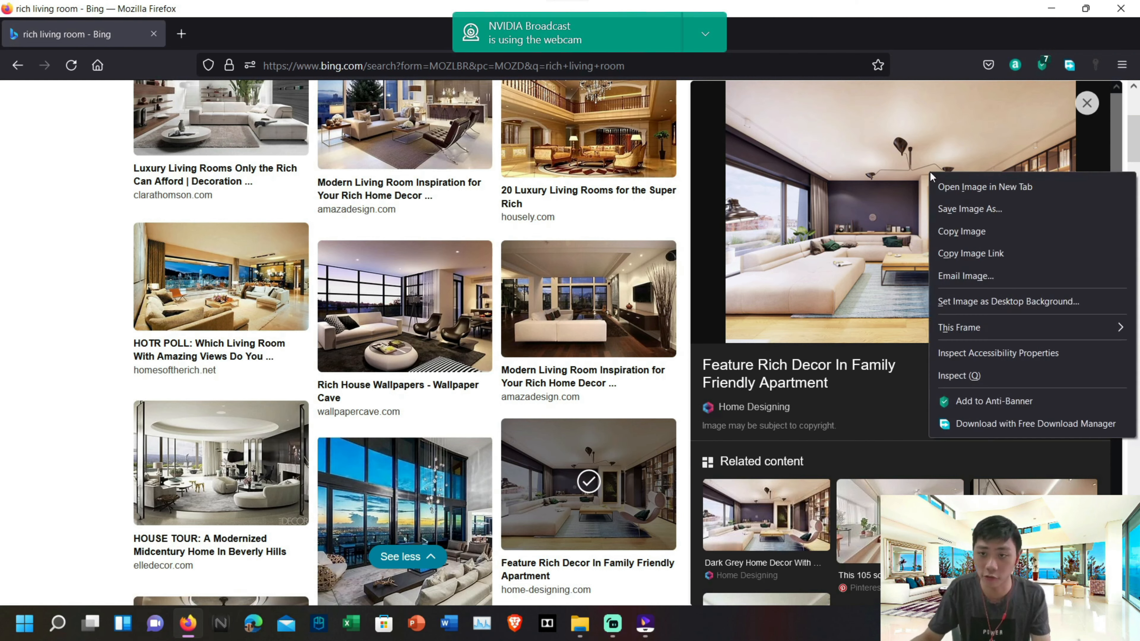
click(1087, 199)
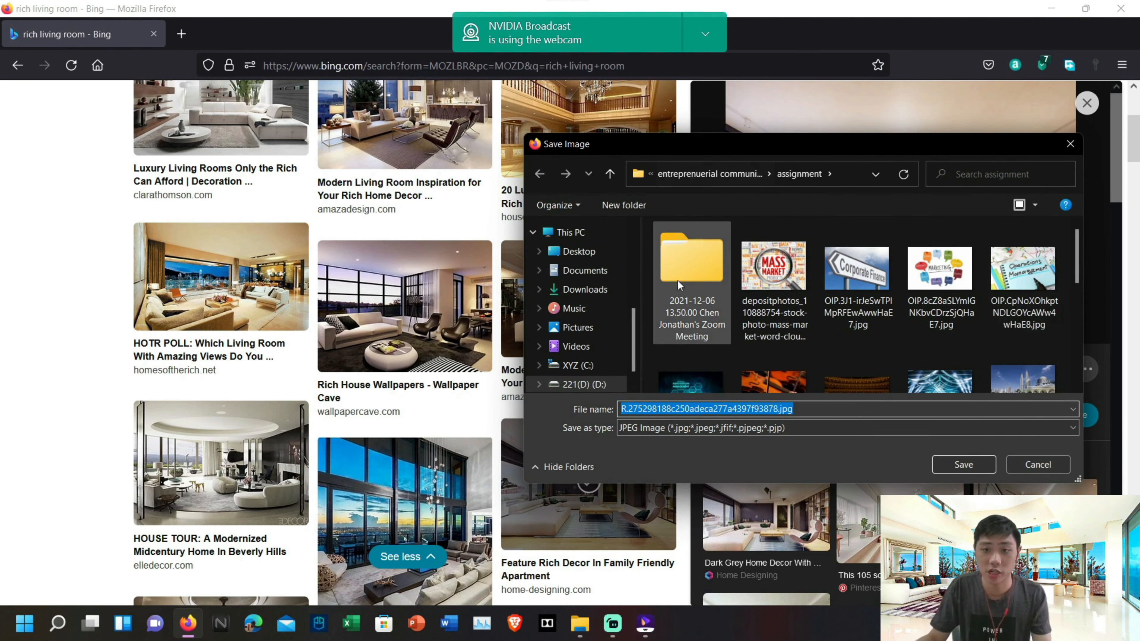
Save the picture to the Desktop under the file name "Test photo.jpg"
scroll(632, 282, up, 3)
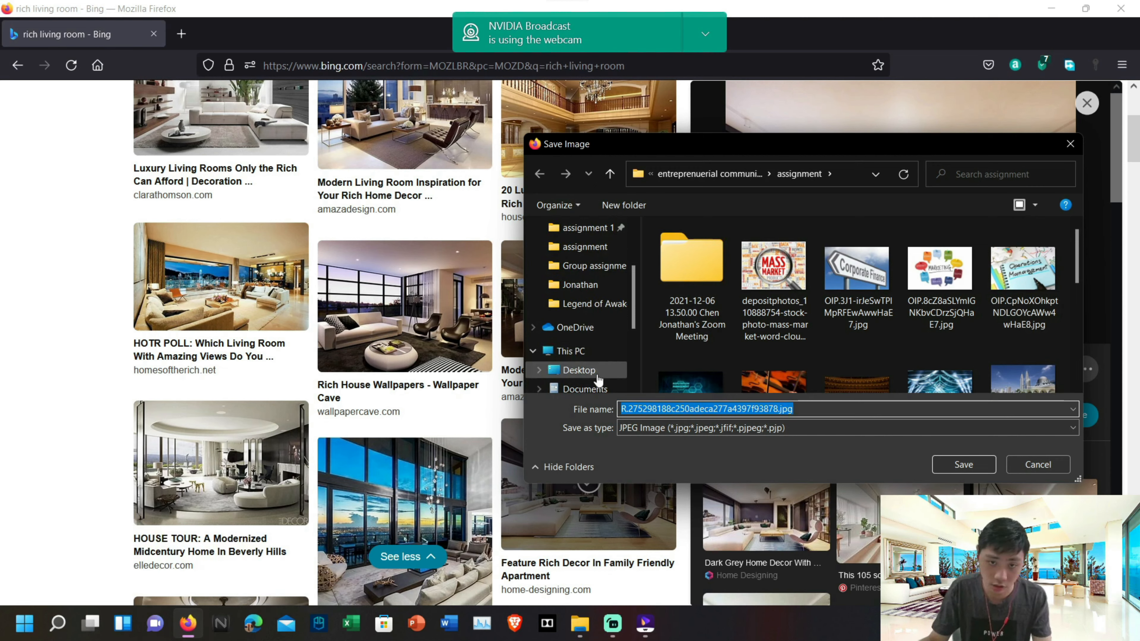
click(559, 370)
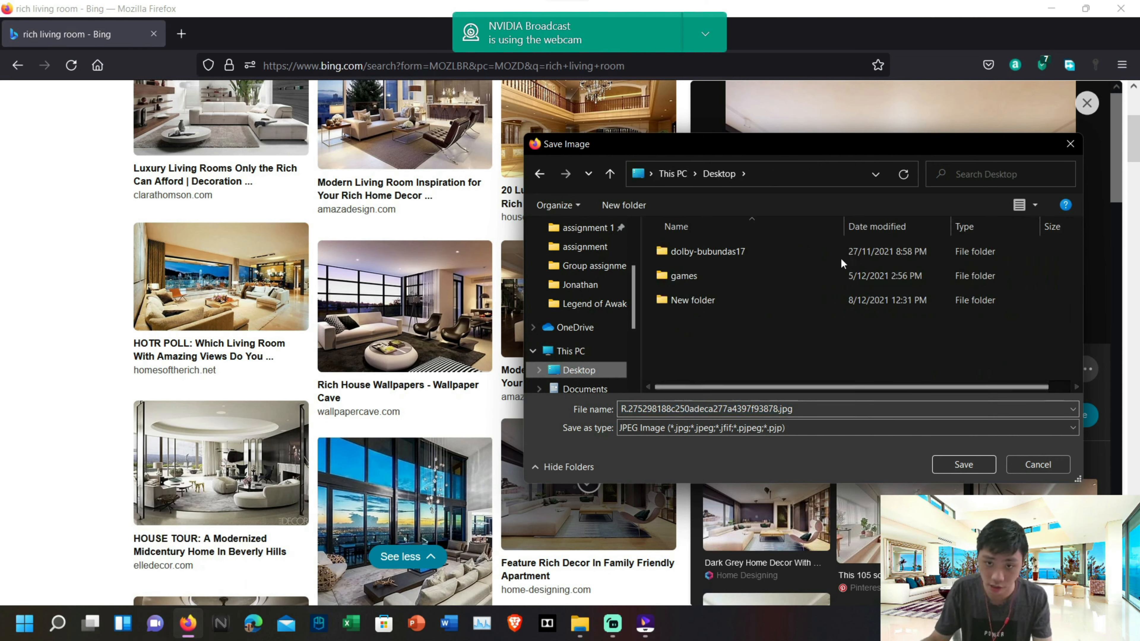
double_click(829, 297)
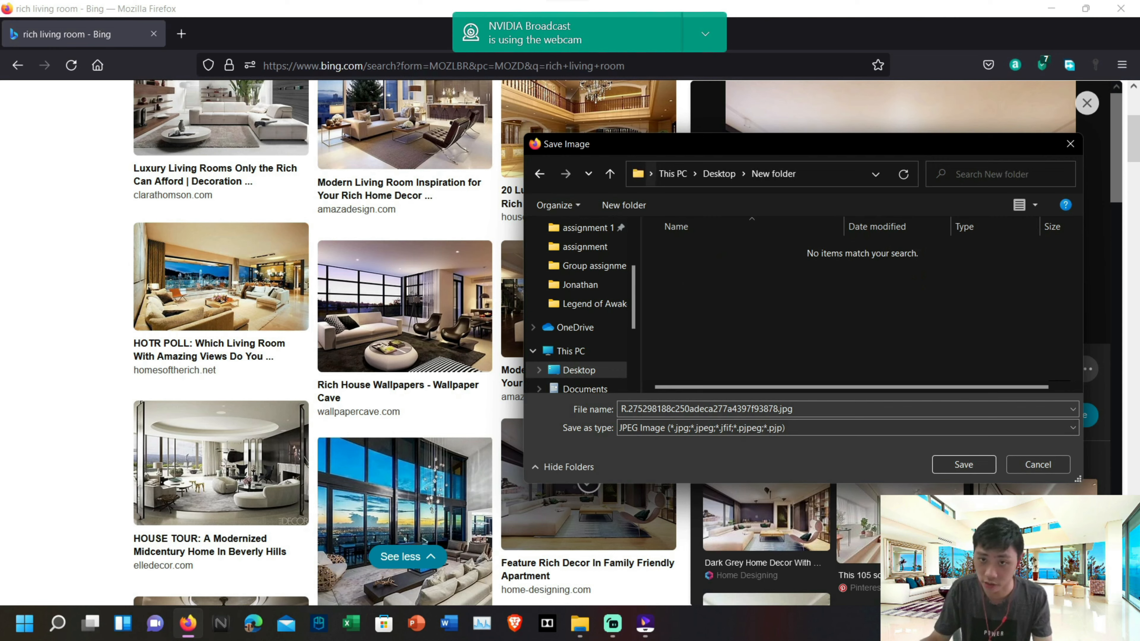
click(719, 175)
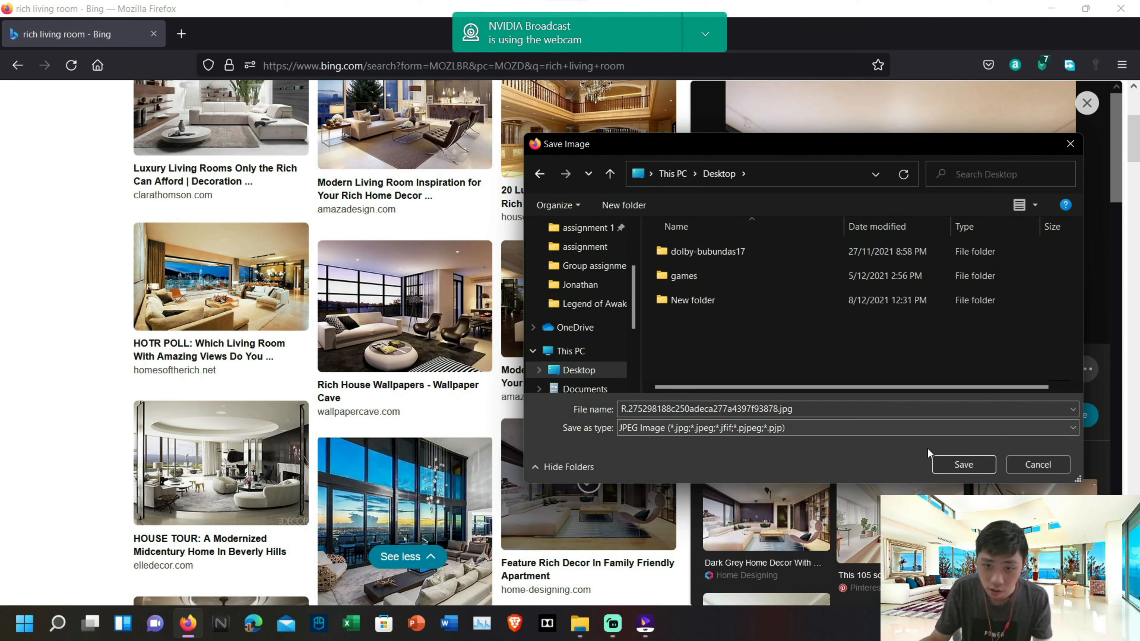
click(769, 409)
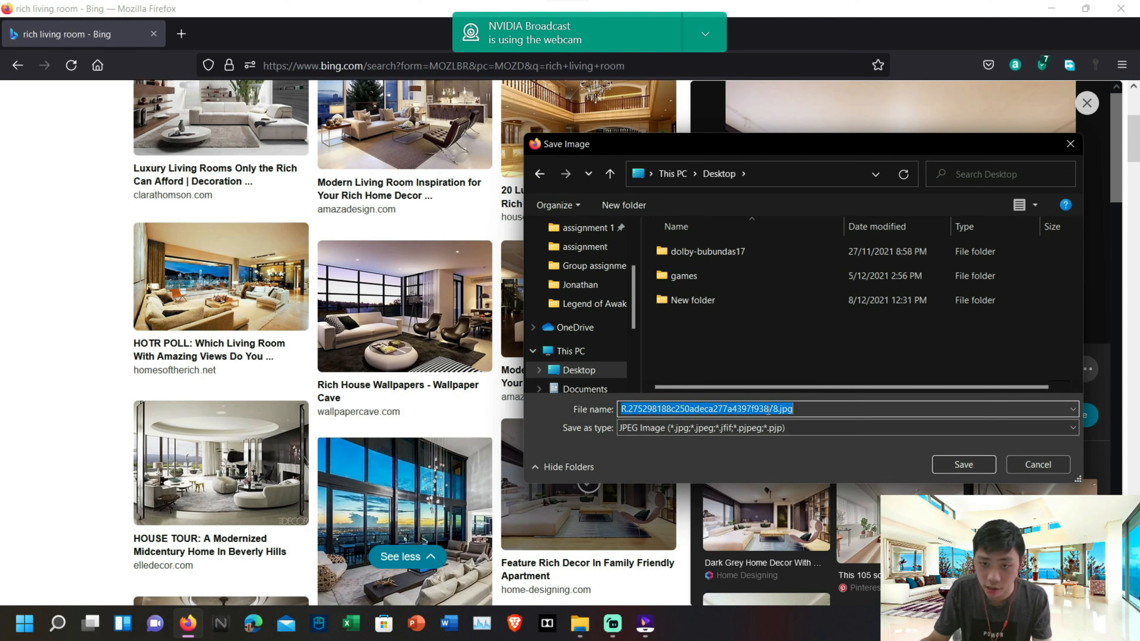
drag(777, 409, 597, 408)
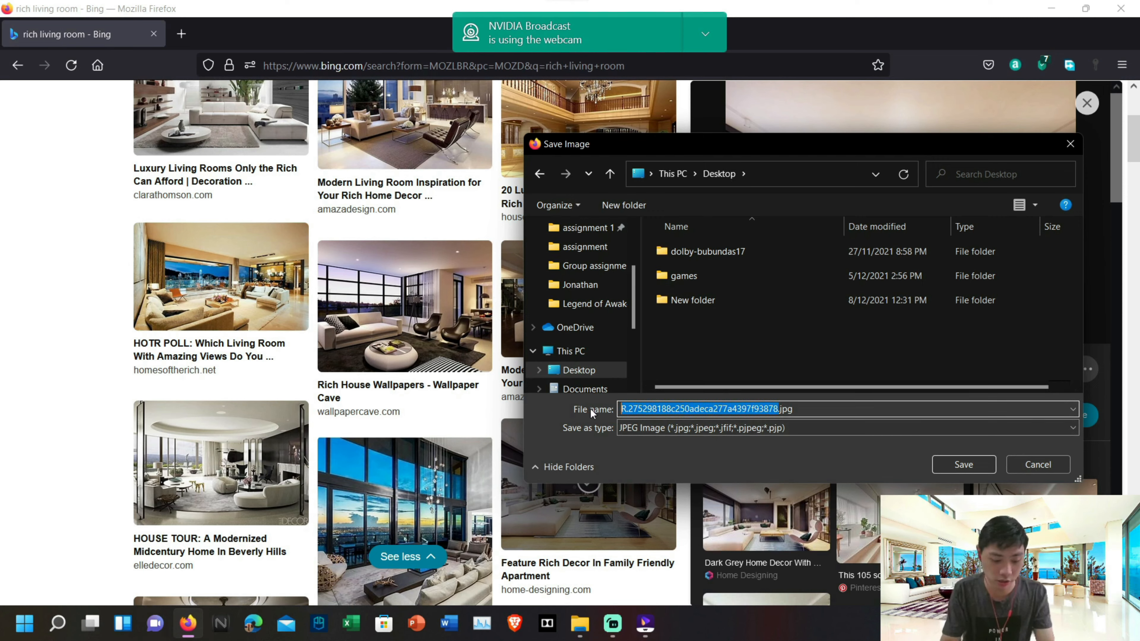
text(Test photo)
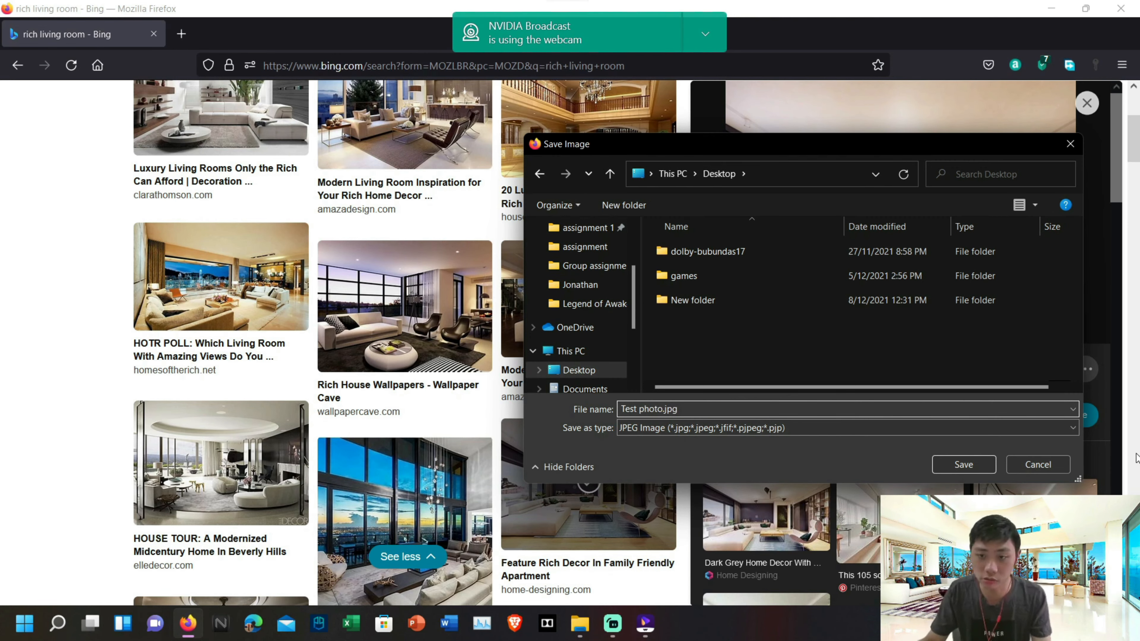
click(968, 463)
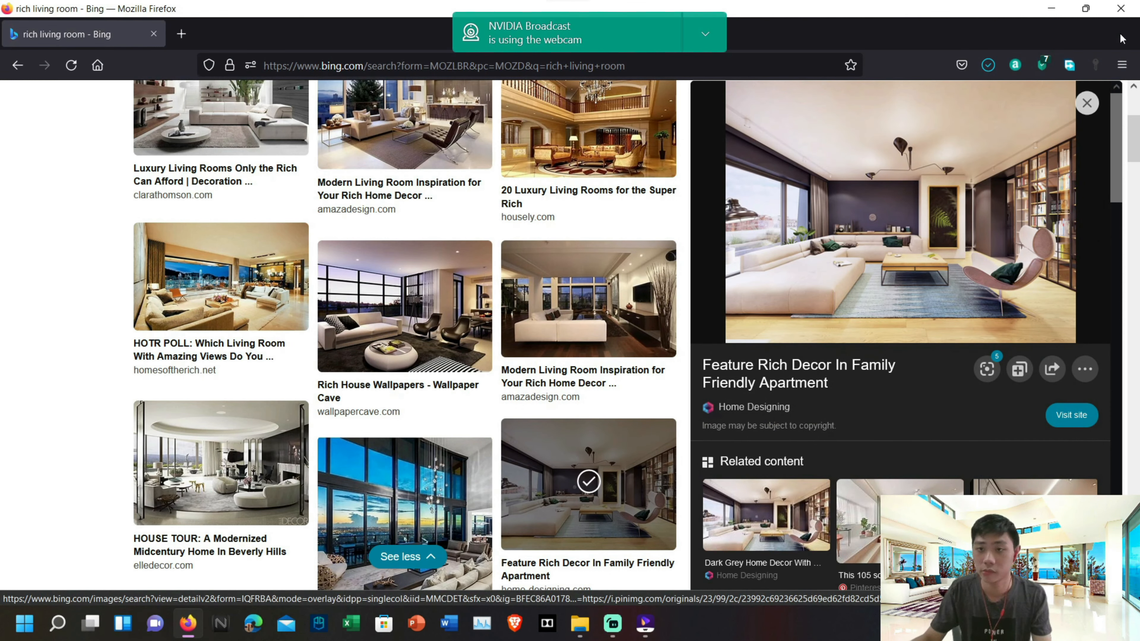
Show the downloaded Test photo.jpg in its folder, minimise the browser, and bring UniConverter's AI Portrait window to the front
click(990, 67)
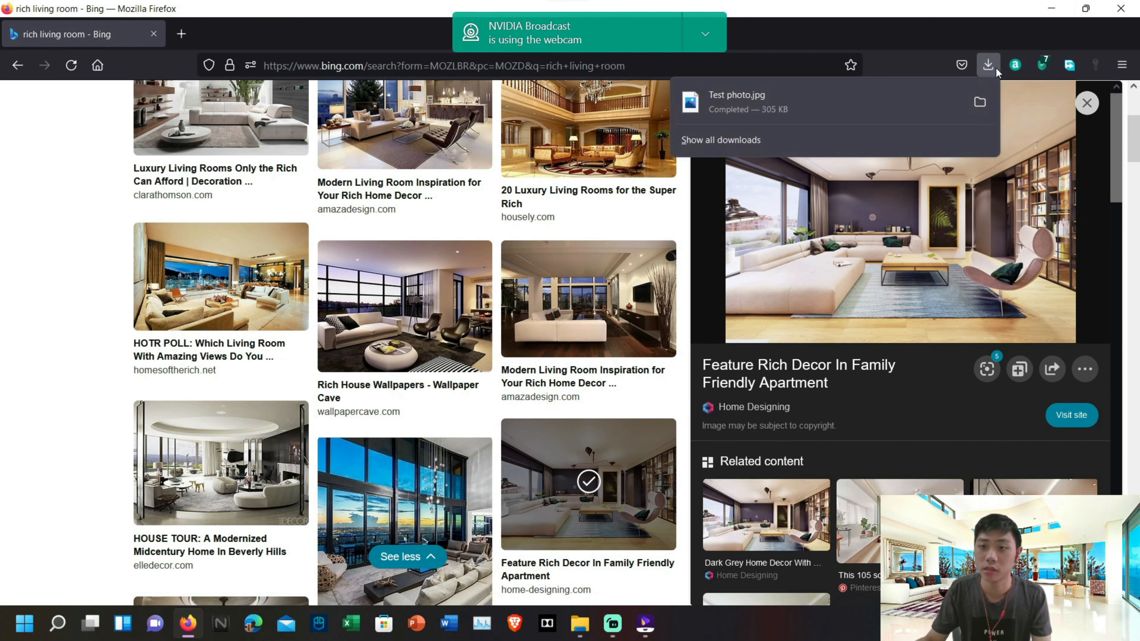
click(981, 103)
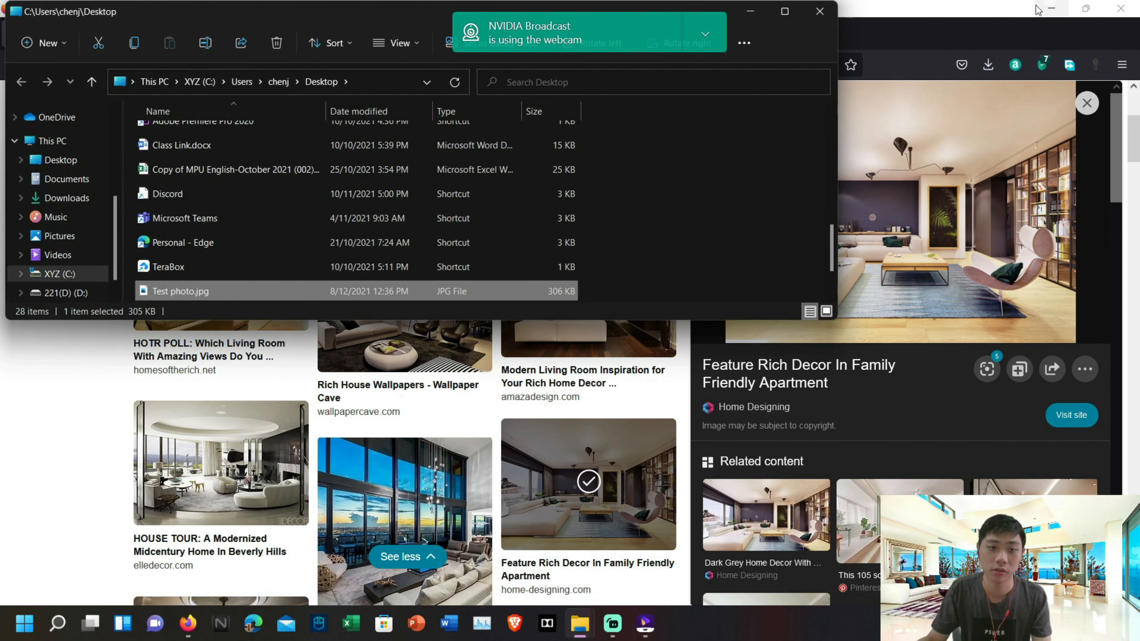
click(1027, 9)
click(1052, 8)
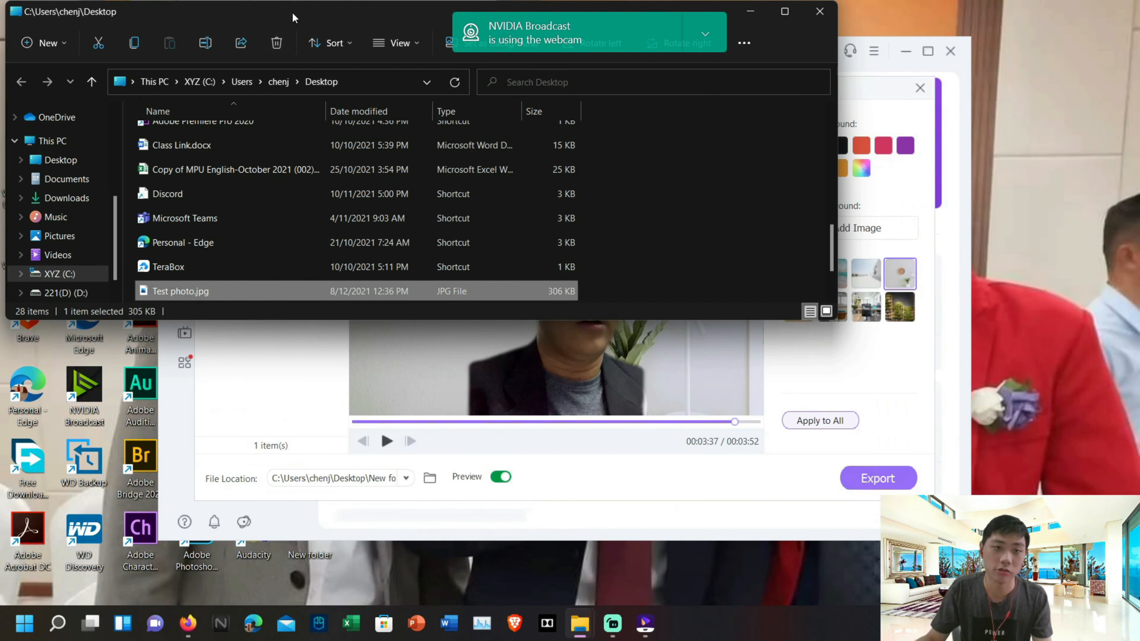
drag(294, 17, 968, 236)
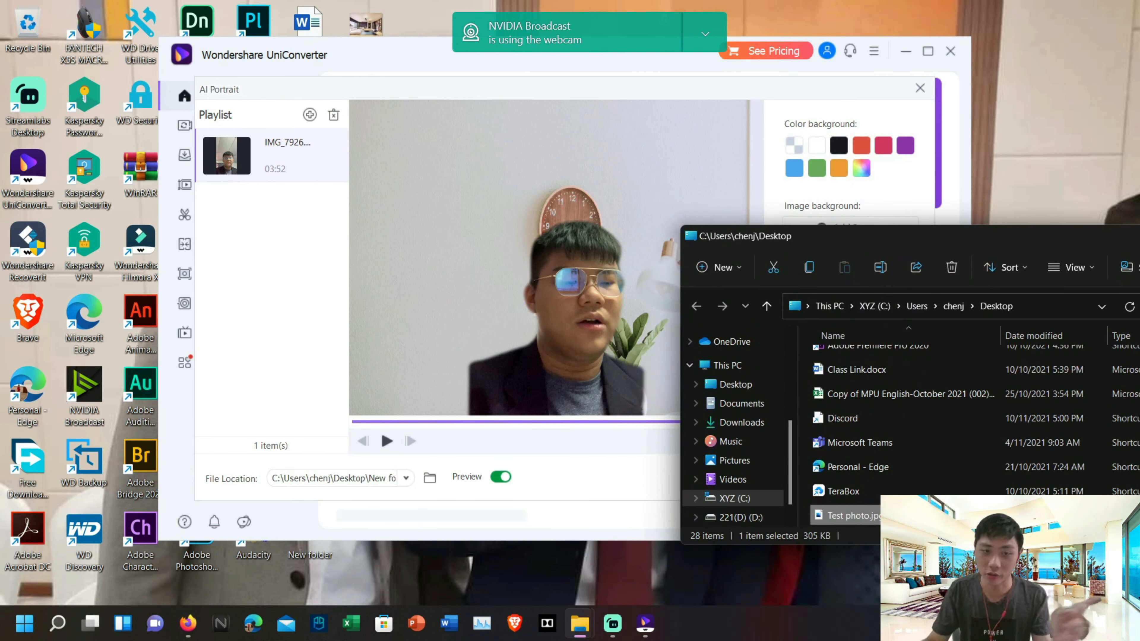
drag(943, 517, 206, 239)
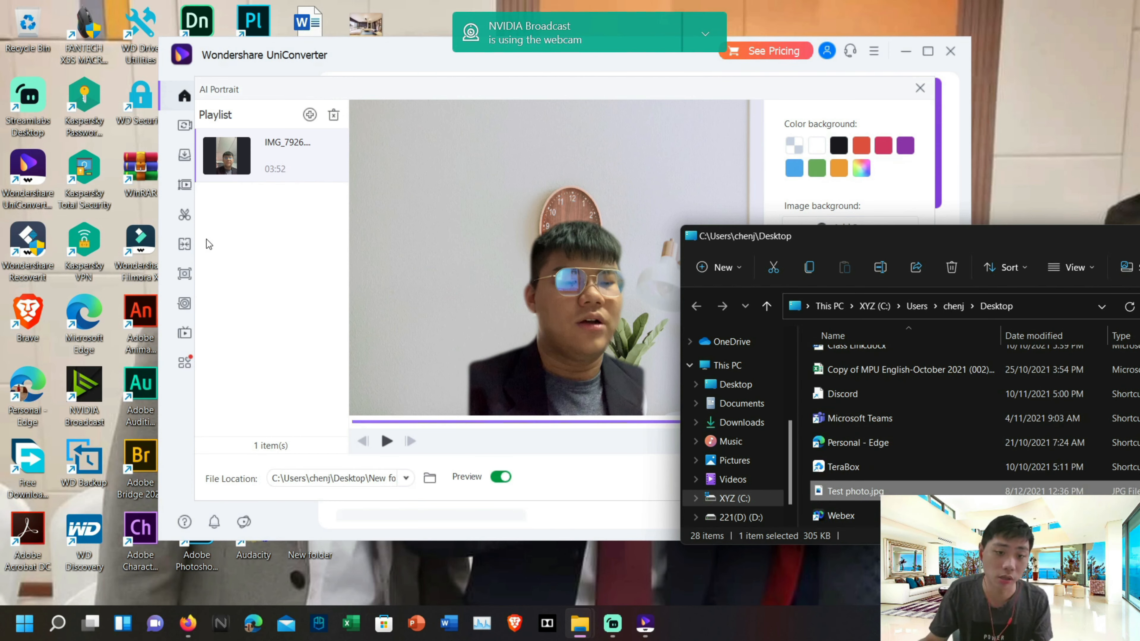
click(305, 301)
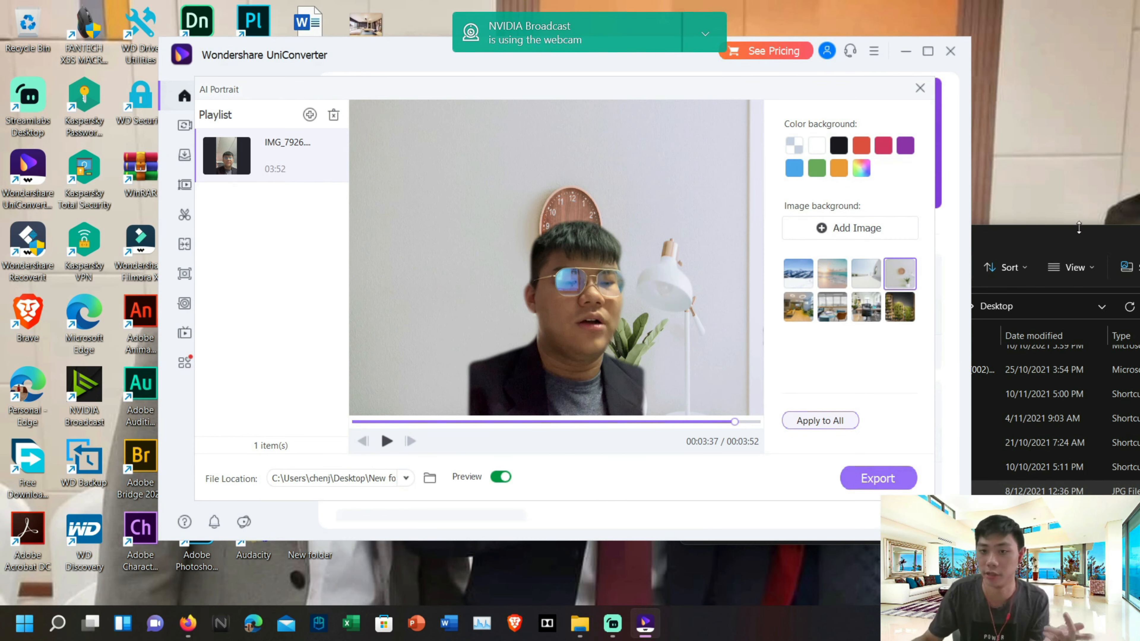
Add Test photo.jpg from the Desktop as a custom image background and apply it to the clip
click(853, 234)
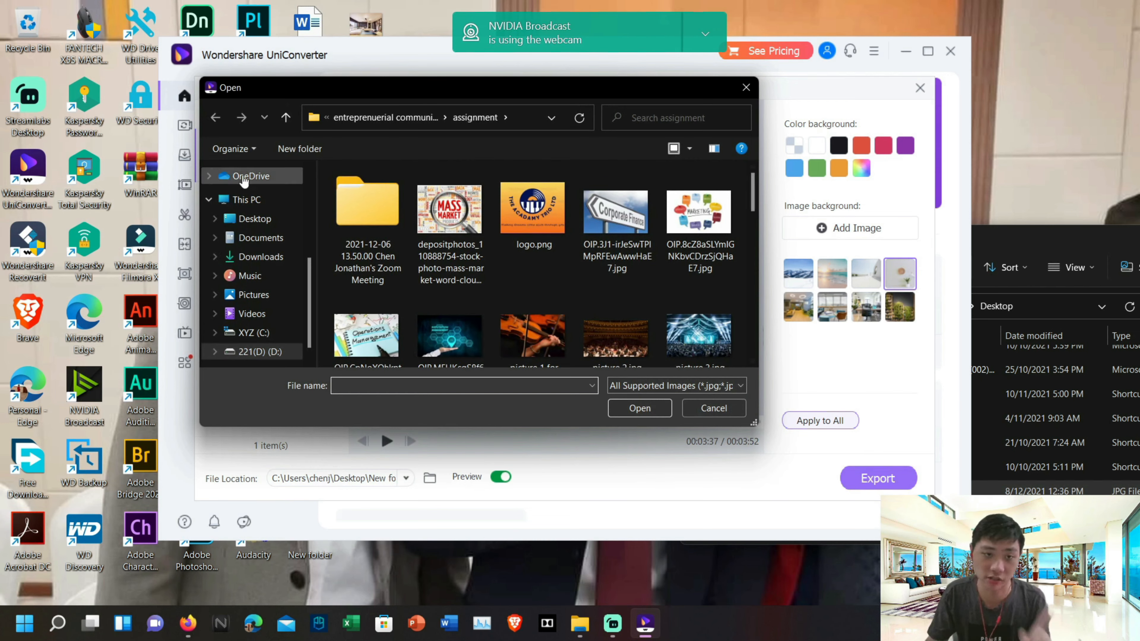
scroll(520, 252, down, 5)
scroll(641, 292, up, 5)
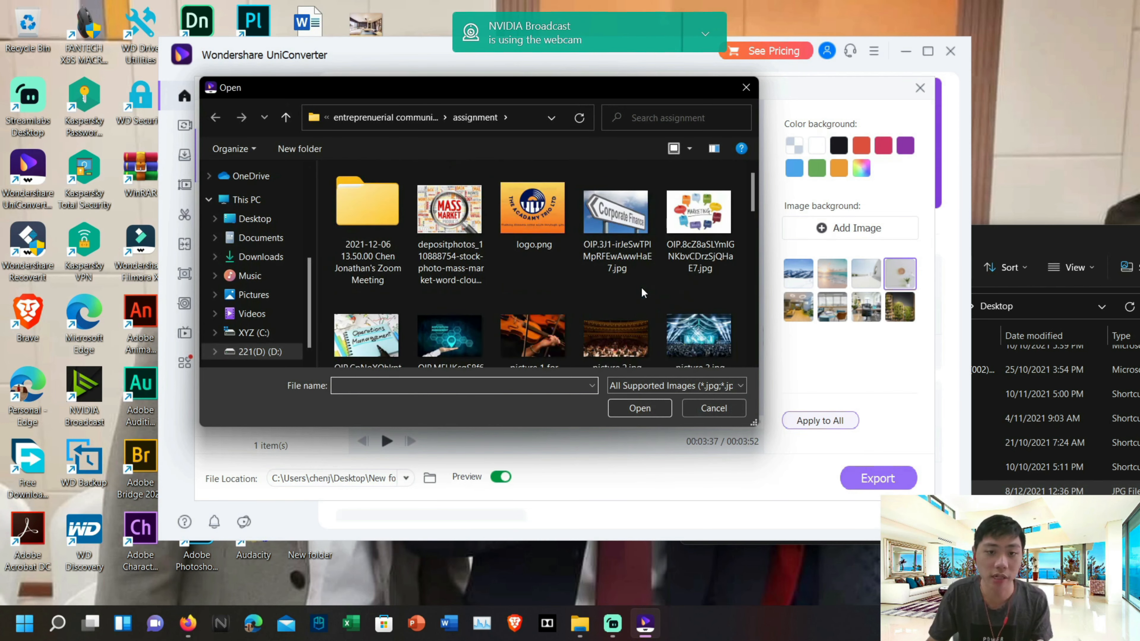
scroll(642, 293, down, 10)
scroll(254, 246, up, 2)
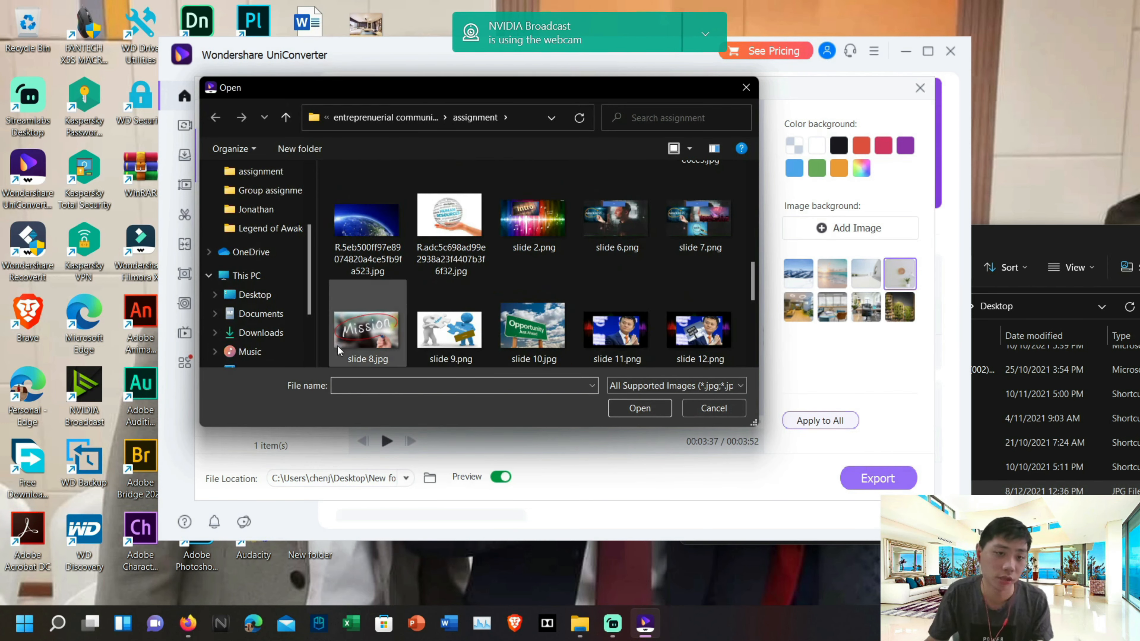
click(1072, 244)
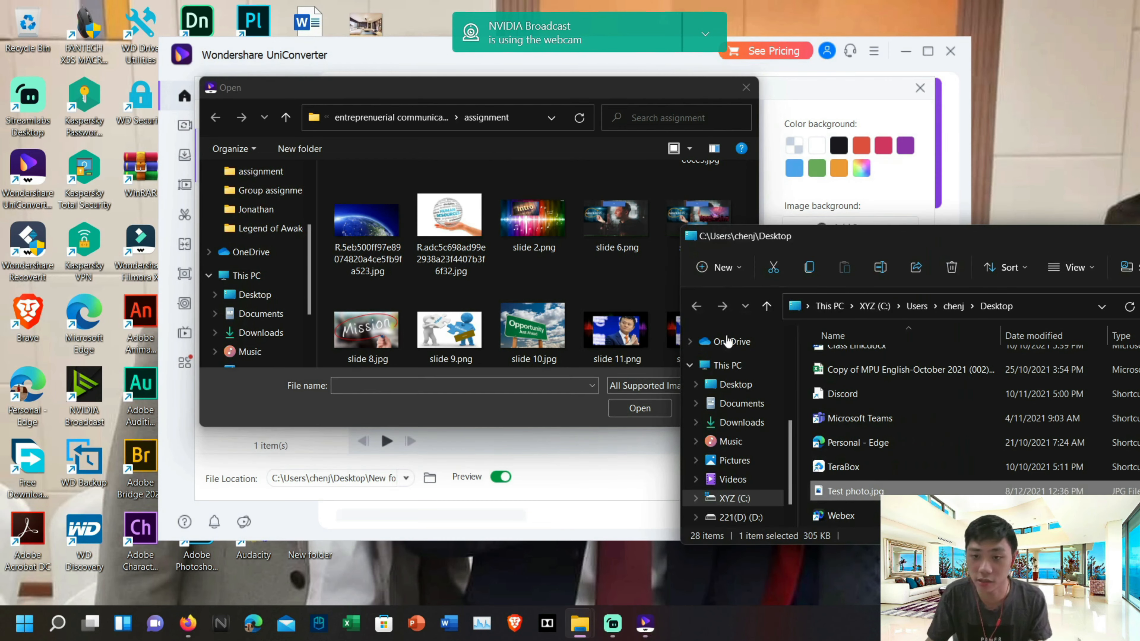
click(265, 295)
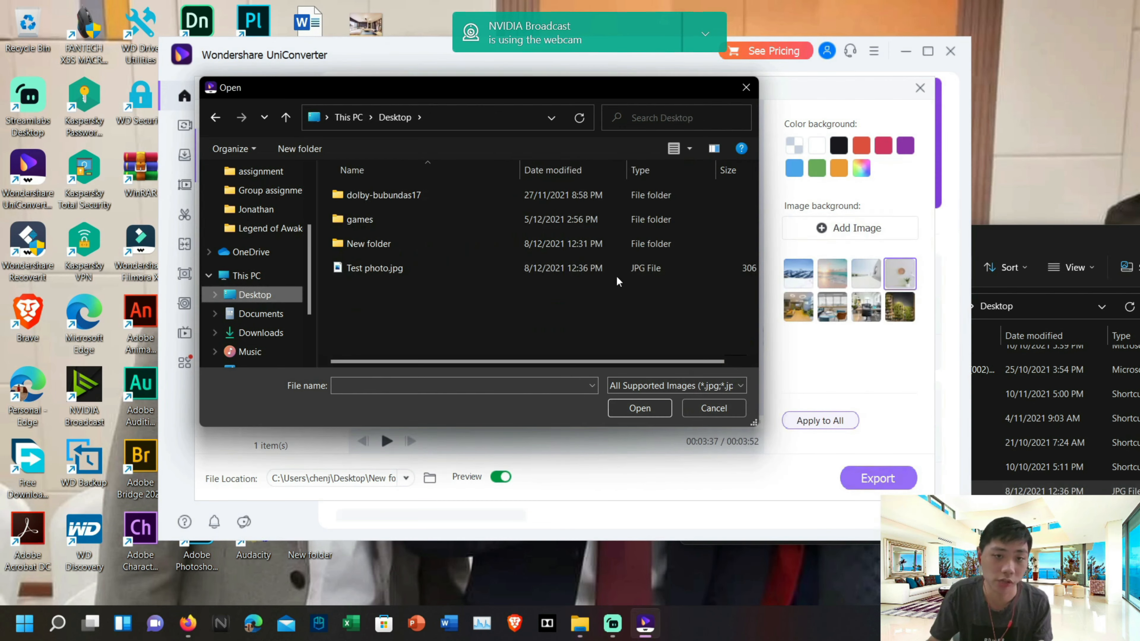
click(360, 267)
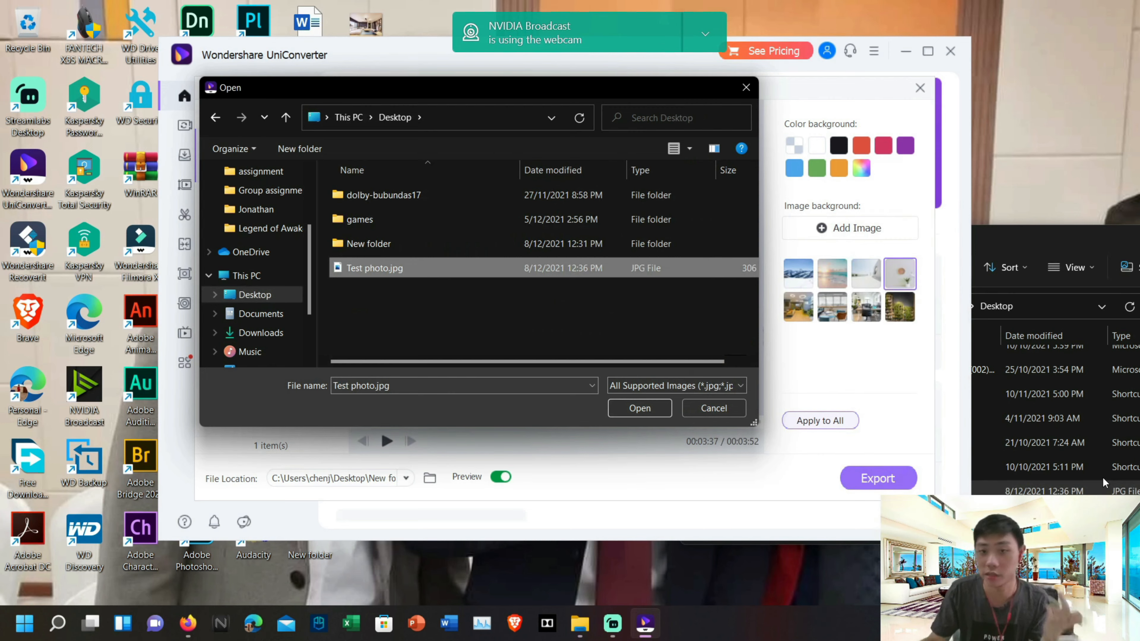
click(654, 415)
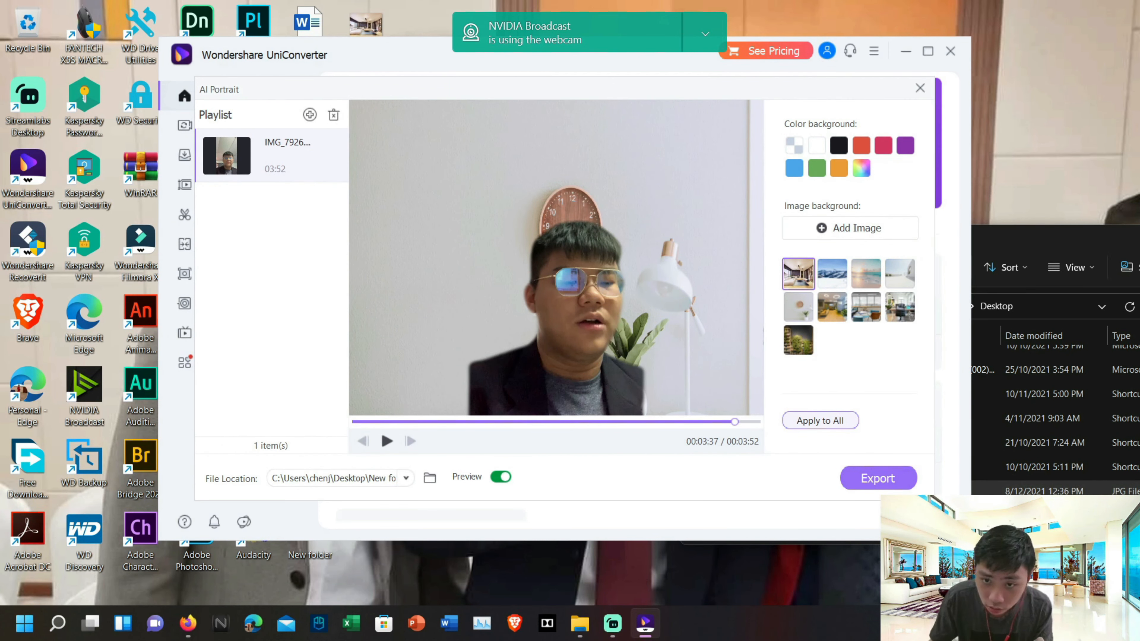
click(808, 279)
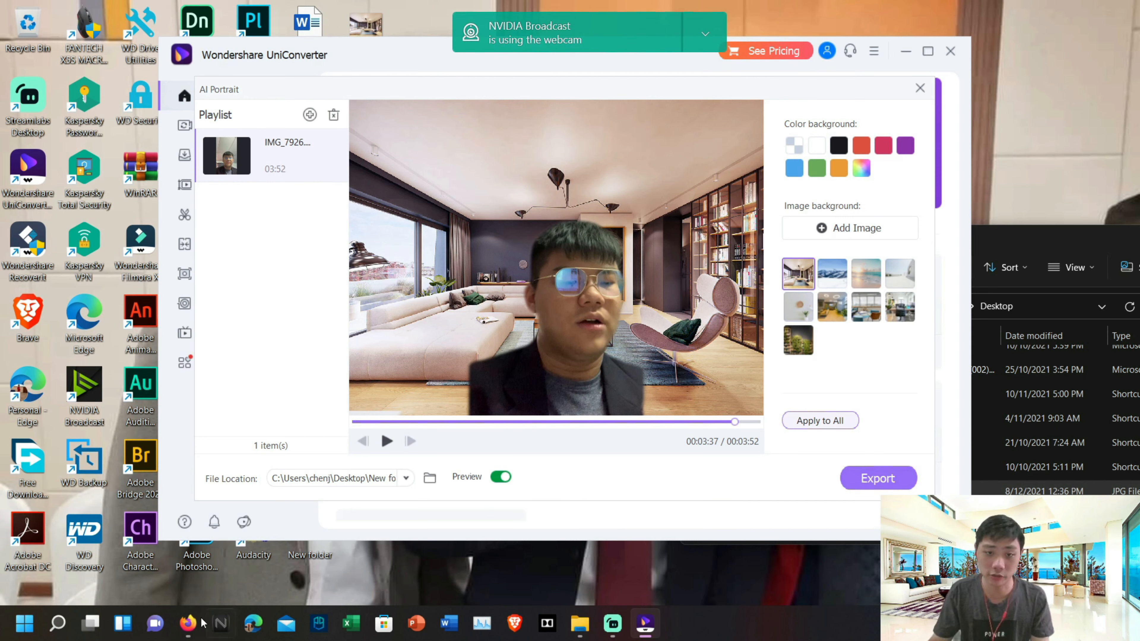
Preview the clip with the living room background, jump back to about 00:01:38, and pause playback
click(387, 441)
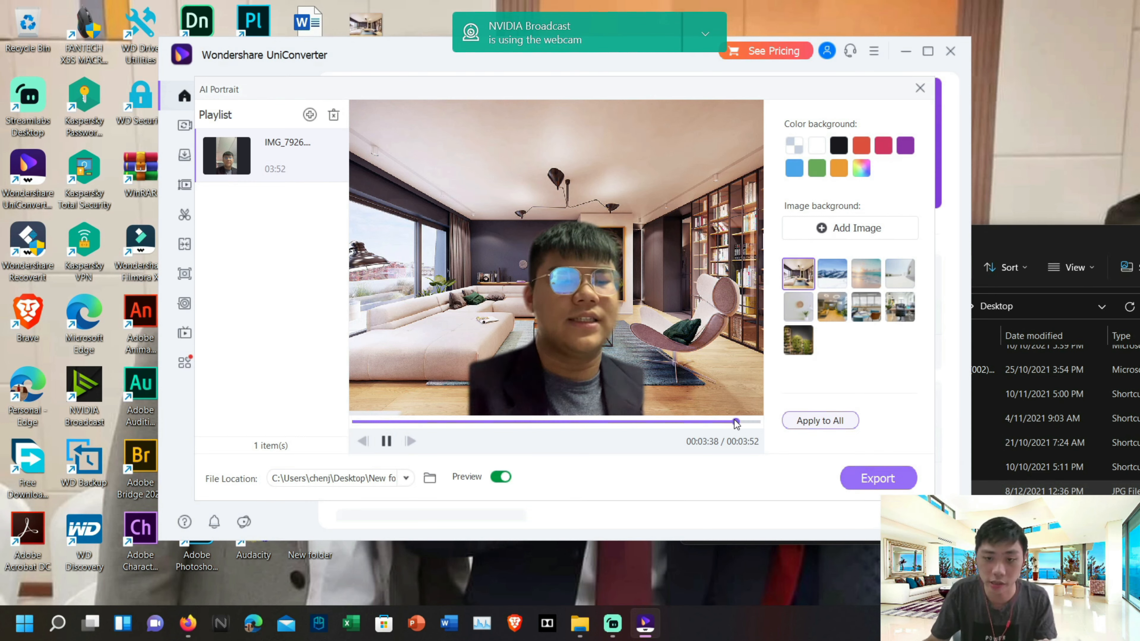
drag(736, 422, 526, 423)
click(385, 442)
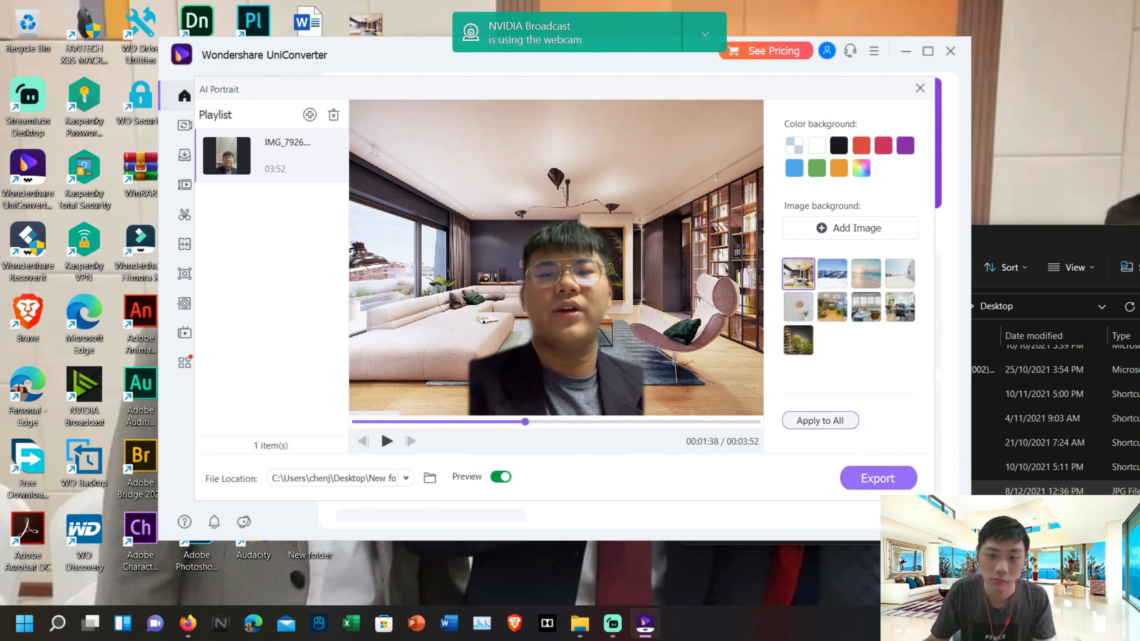
Try to export the clip with the living room background by continuing the trial, move the progress dialog around, and cancel the export
click(877, 483)
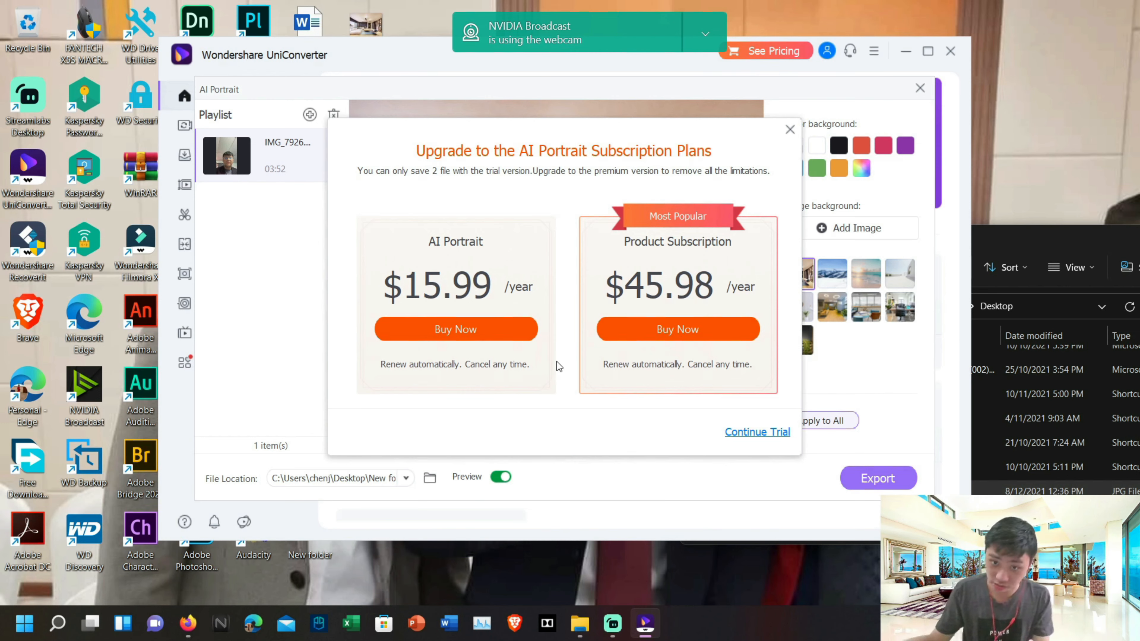
click(780, 432)
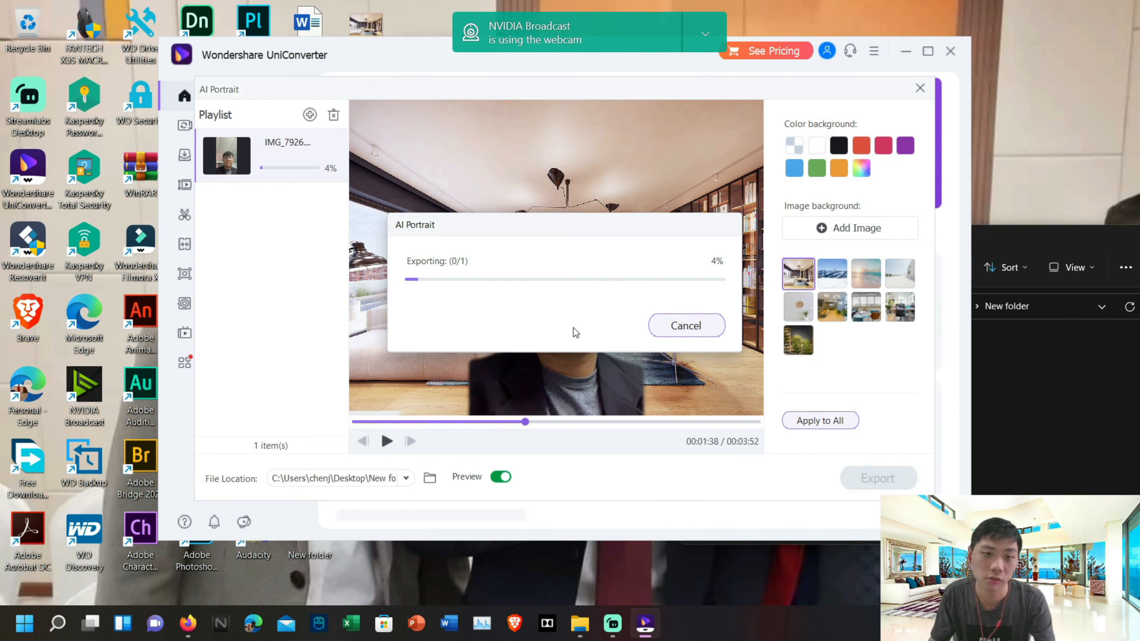
drag(467, 228, 808, 294)
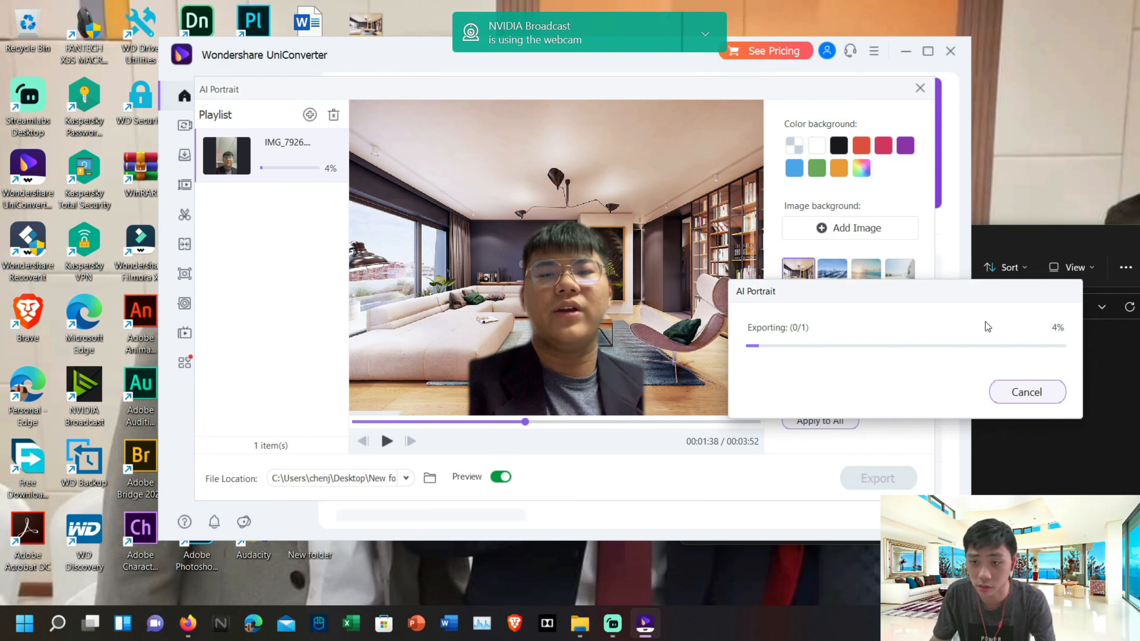
drag(995, 297, 631, 243)
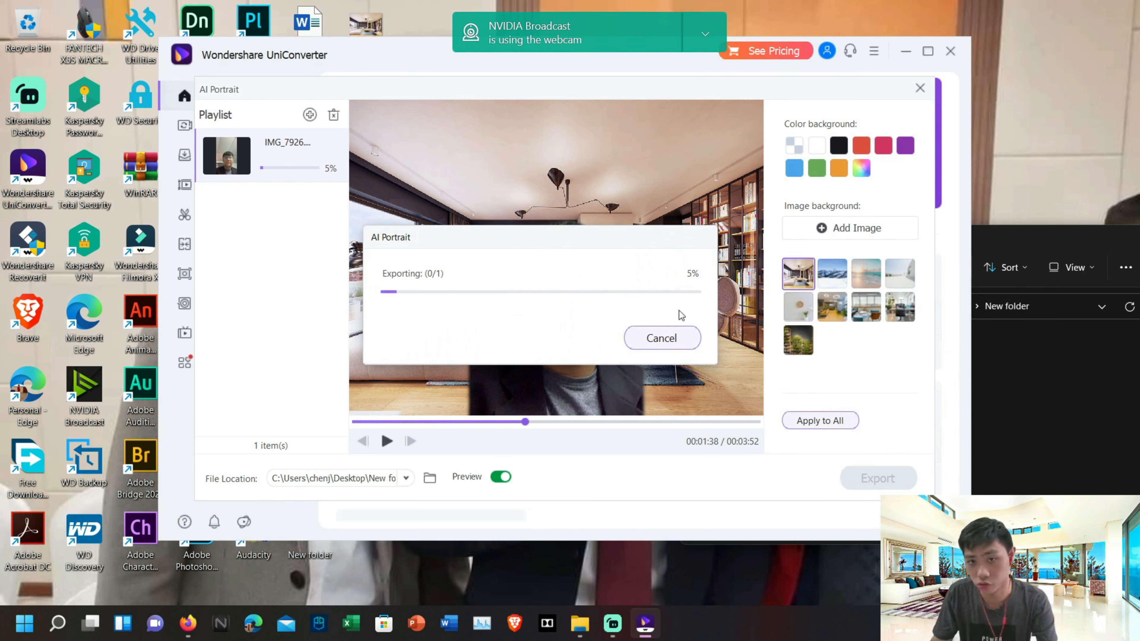
drag(506, 237, 880, 278)
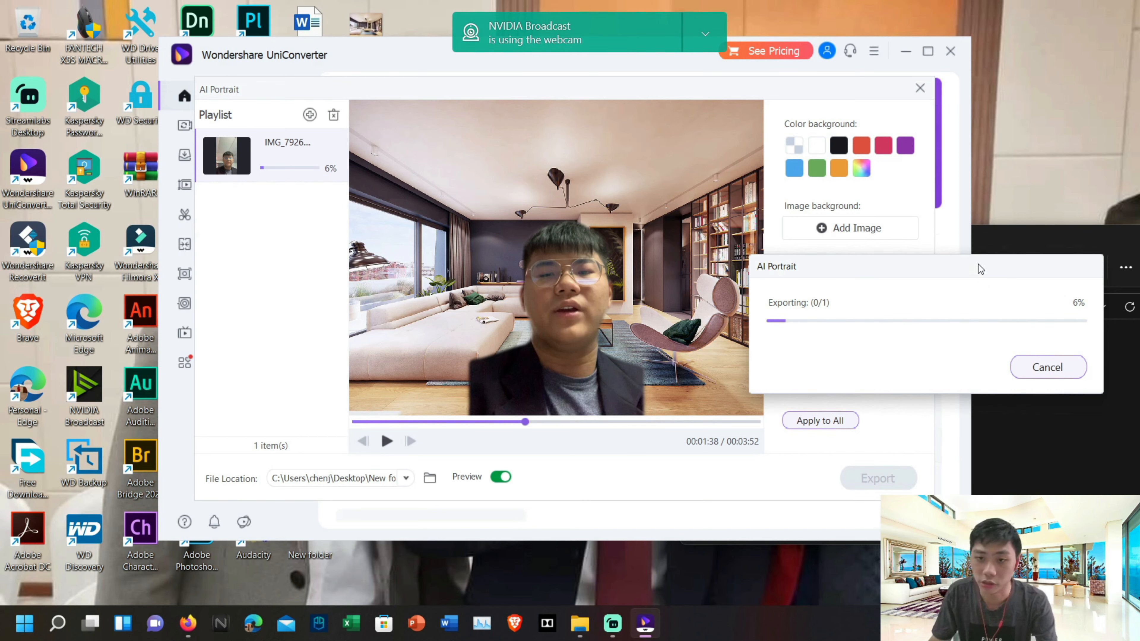
drag(979, 265, 787, 237)
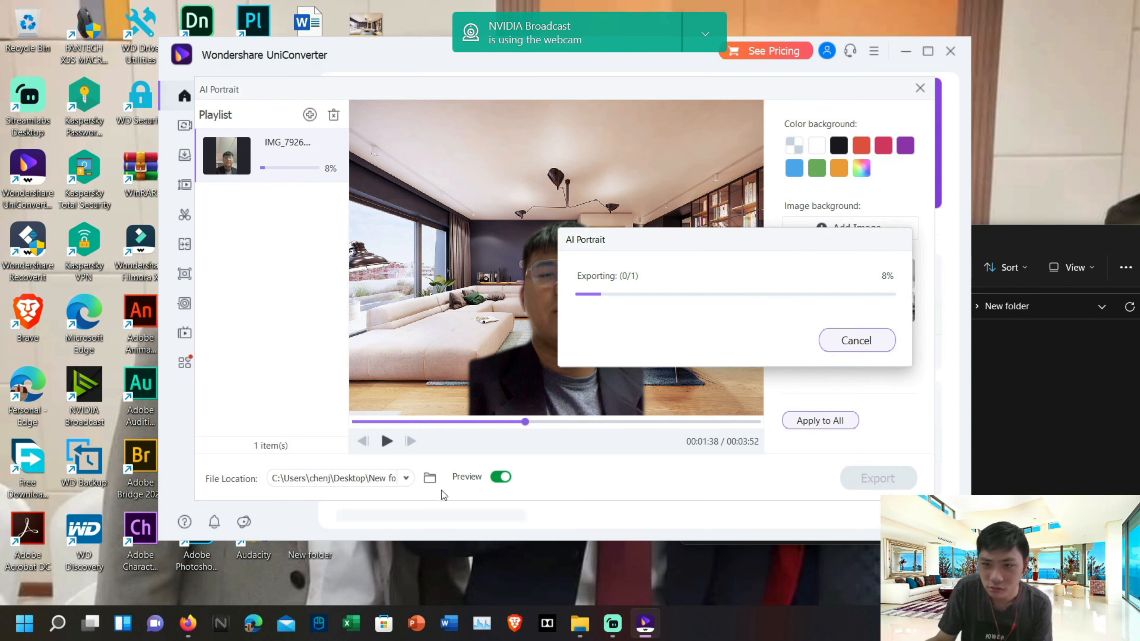
click(865, 348)
Open the exported IMG_7926 (2).mp4 from New folder, skip ahead to about 00:33, and pause playback
mouse_move(577, 636)
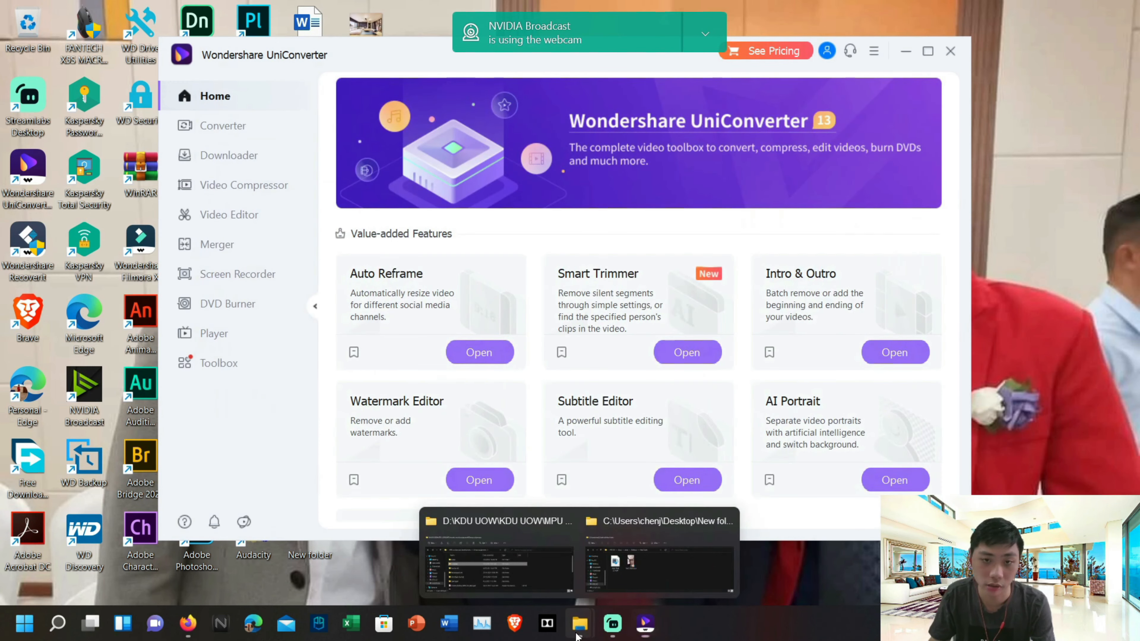
click(659, 548)
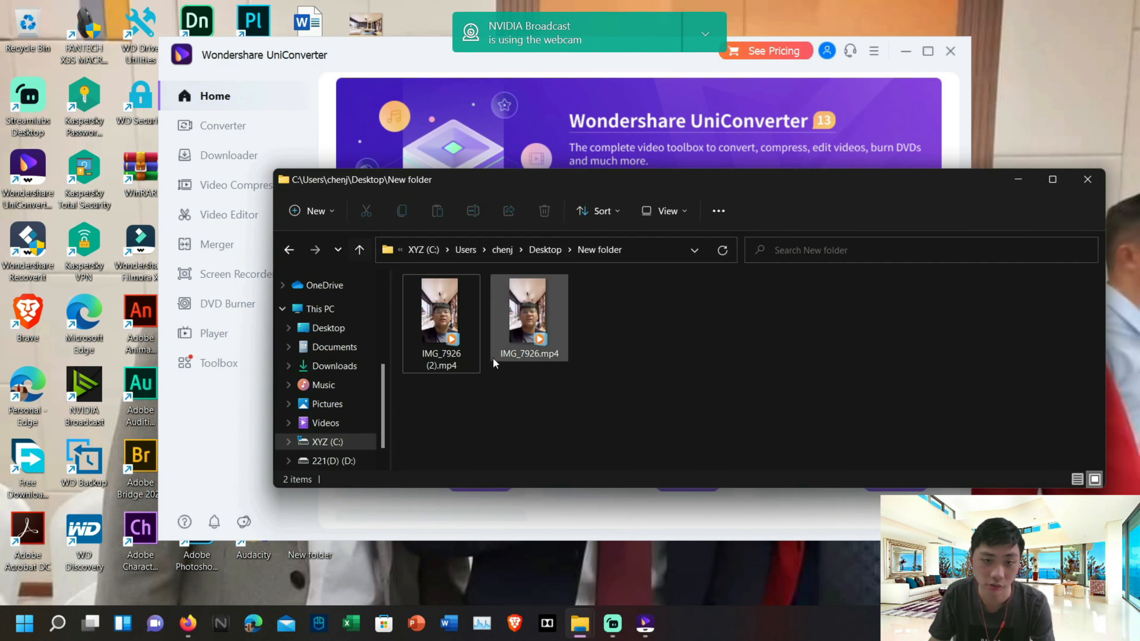
double_click(441, 322)
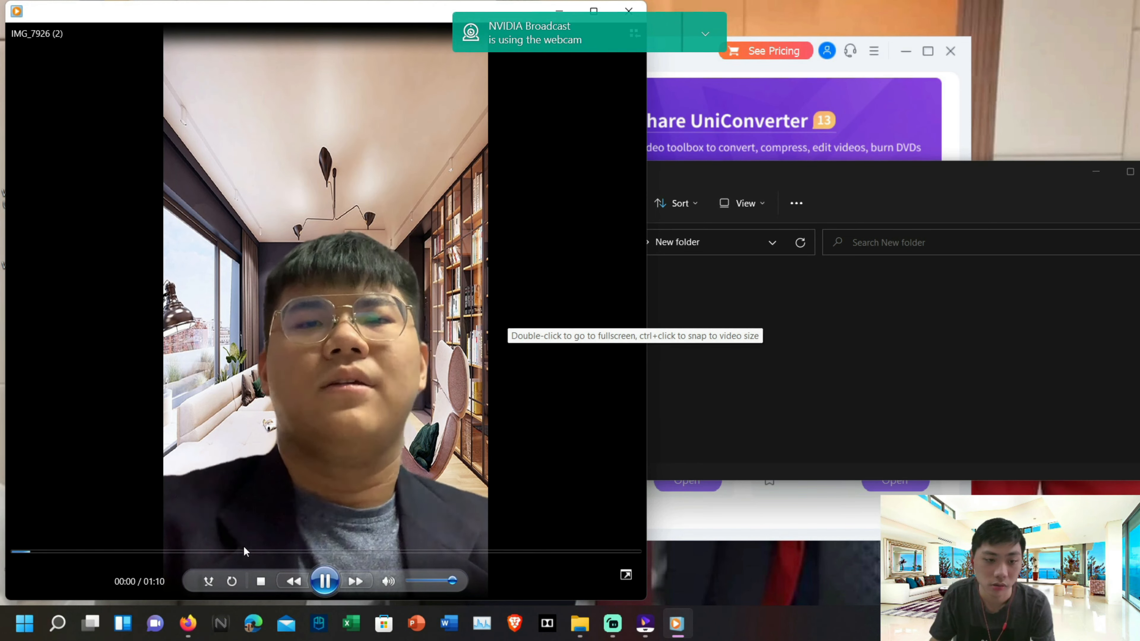
click(192, 551)
click(314, 551)
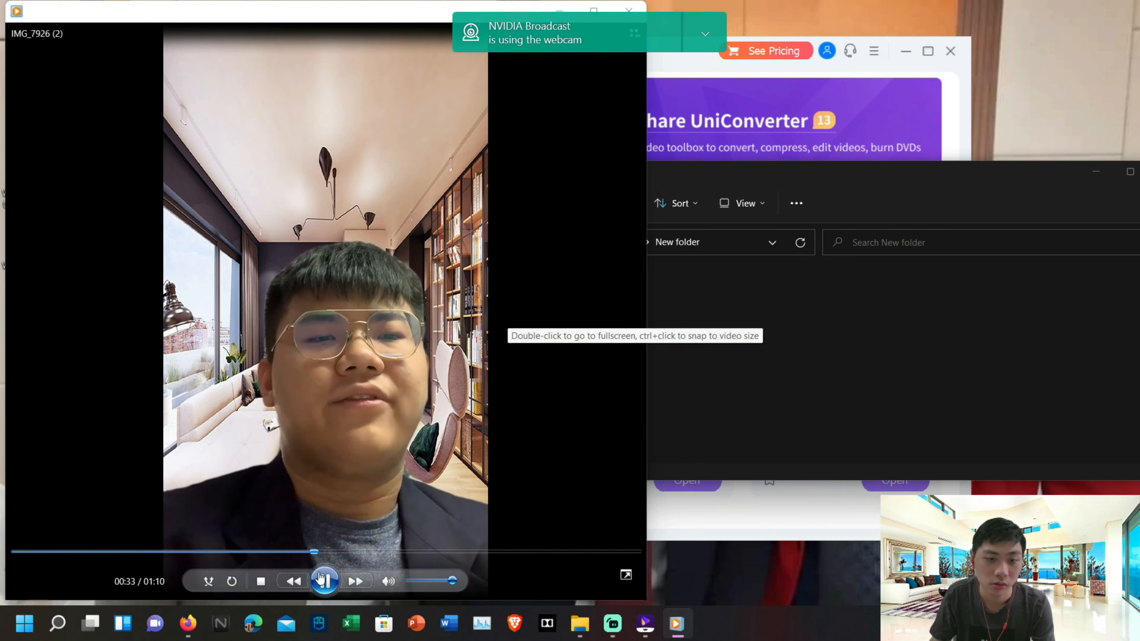
click(320, 580)
Bring the exported videos' folder forward and show the source My Video.mp4 in the group assignment folder
click(917, 172)
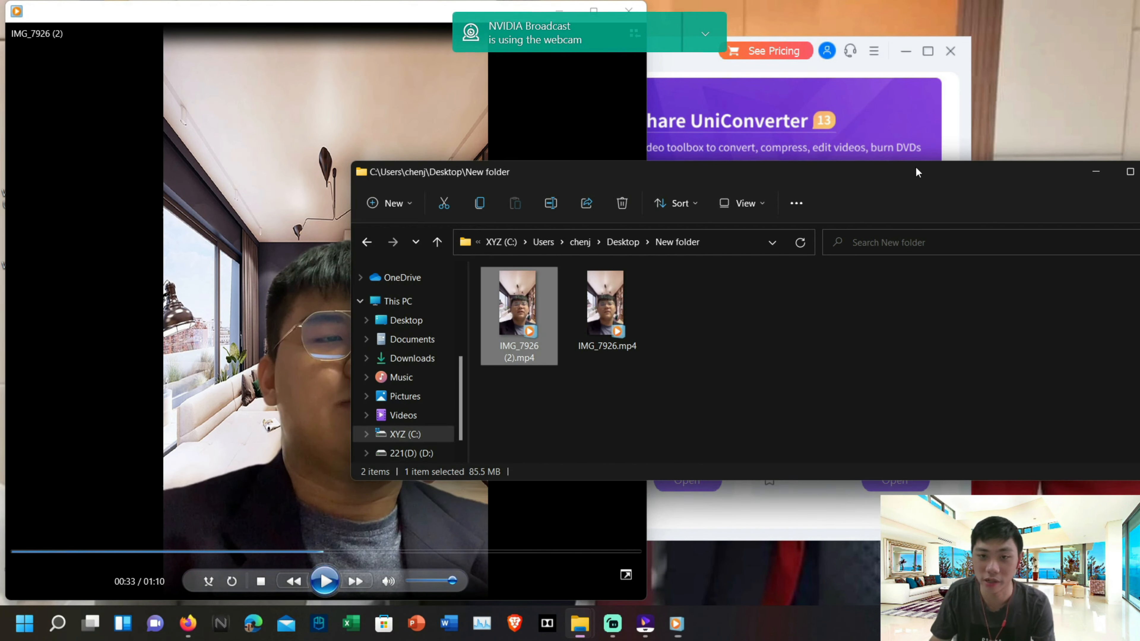
click(623, 242)
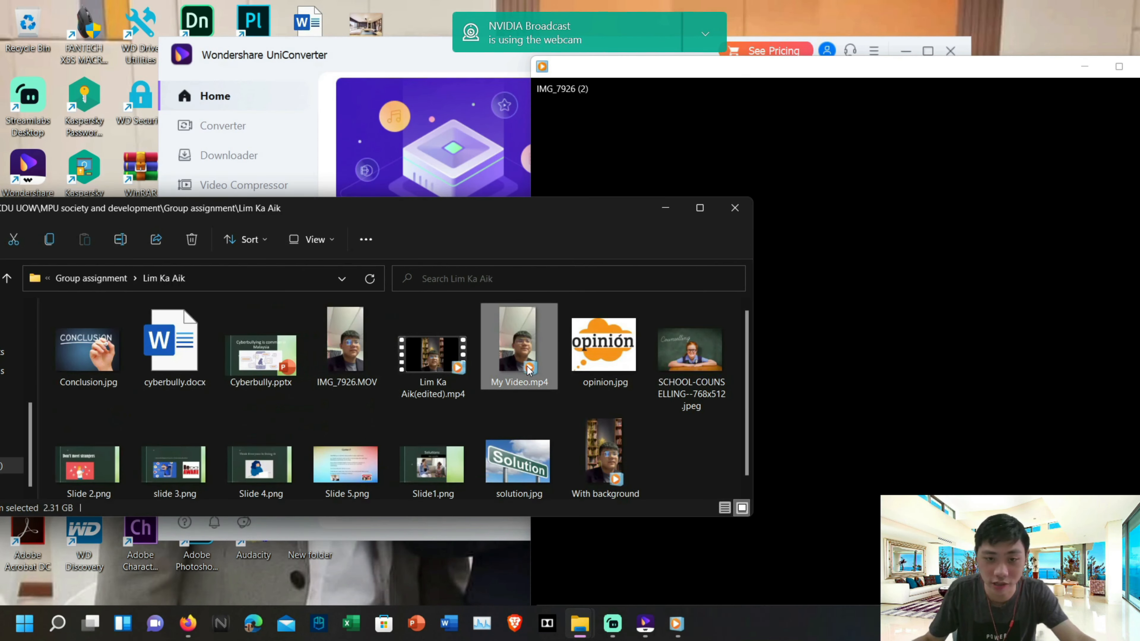
drag(738, 387, 532, 387)
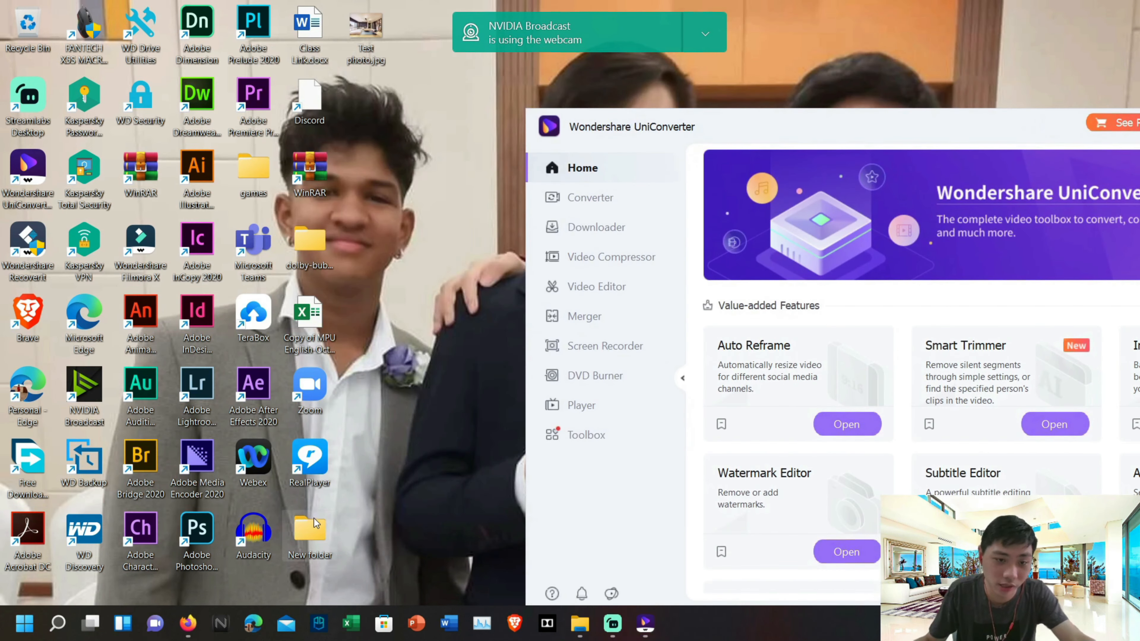
Open New folder on the desktop and play the exported IMG_7926.mp4
double_click(313, 538)
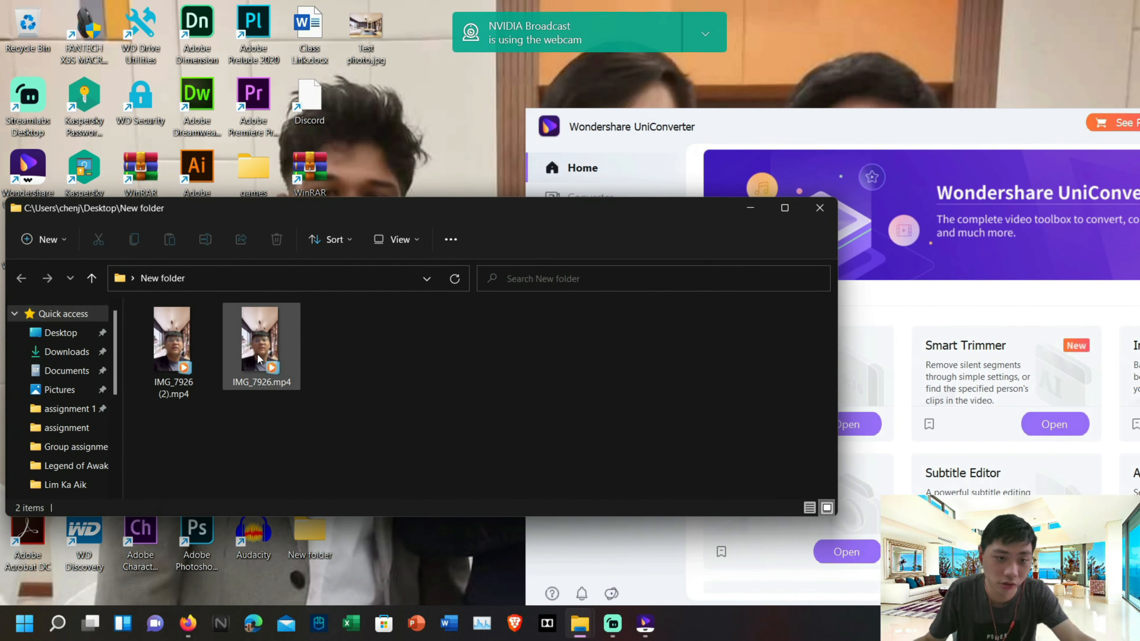
click(263, 364)
double_click(263, 363)
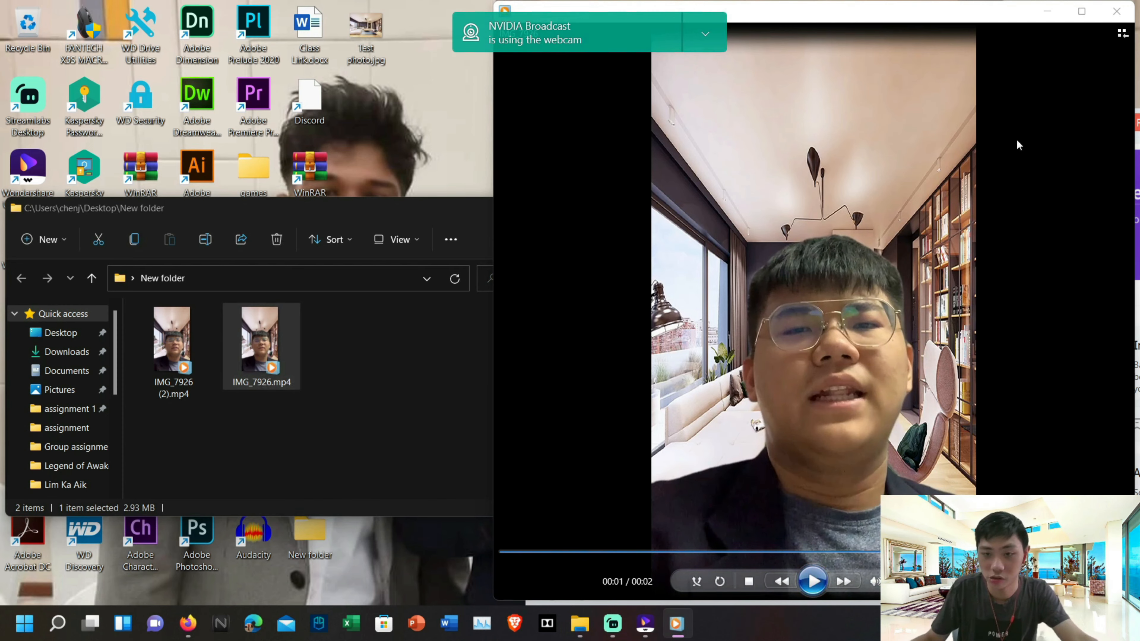
Close the video player and New folder, and move the UniConverter window back to the middle of the desktop
click(1117, 10)
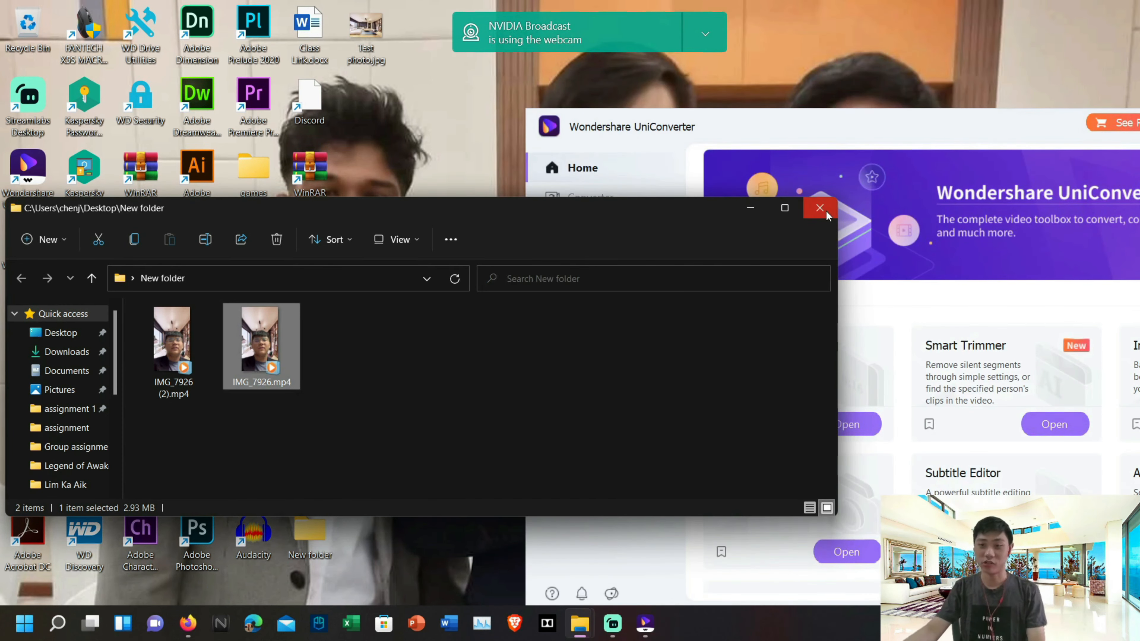
click(827, 213)
drag(913, 122, 529, 75)
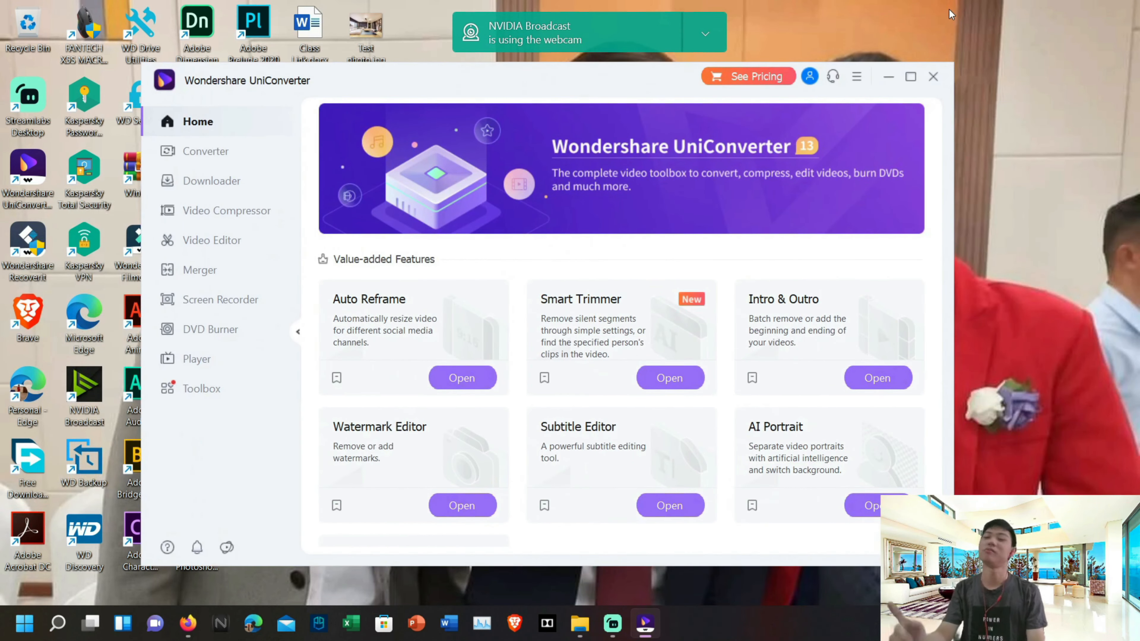